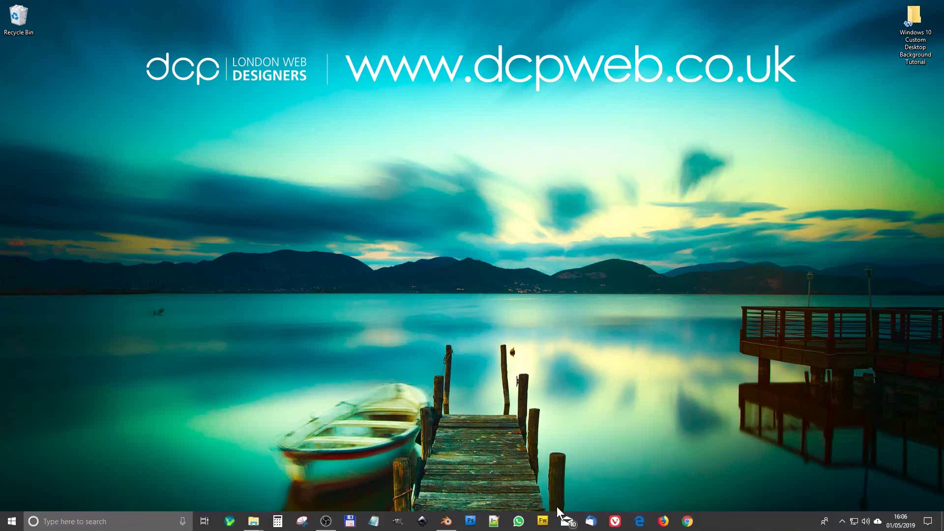
Step: Launch GIMP 2.10 from the taskbar, then minimise it to show the lake wallpaper
left_click(398, 520)
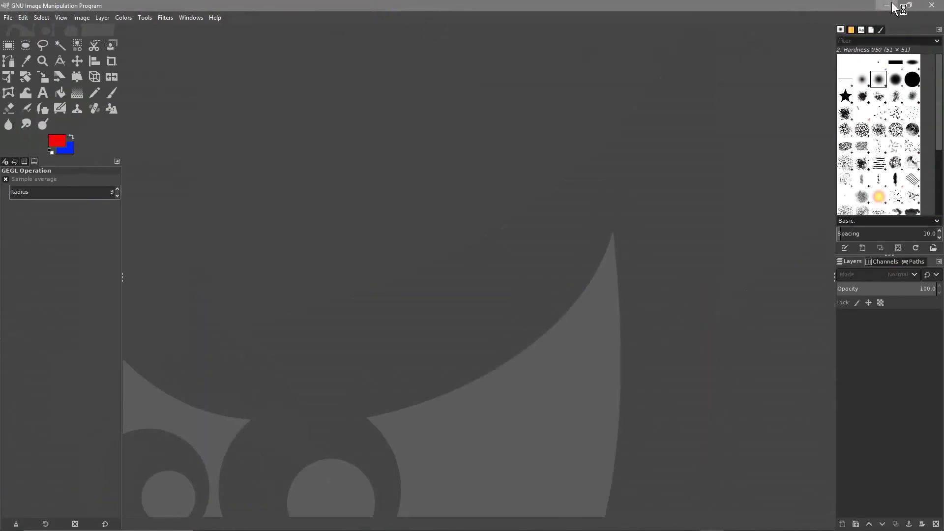
left_click(892, 4)
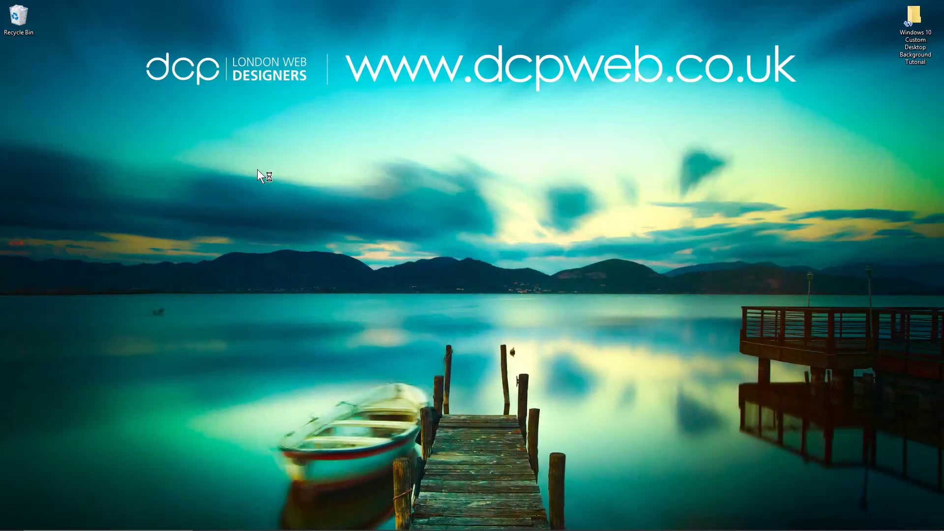
right_click(524, 165)
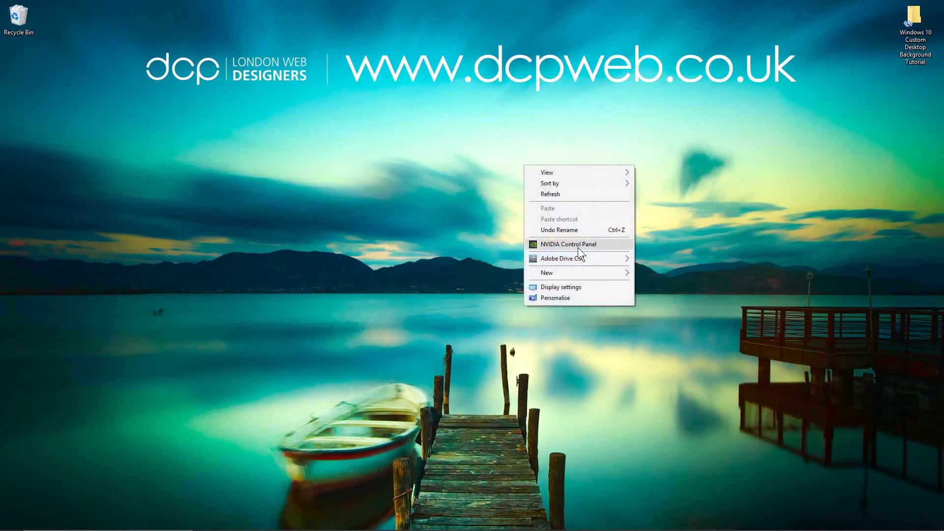
left_click(565, 288)
scroll(436, 280, "down", 3)
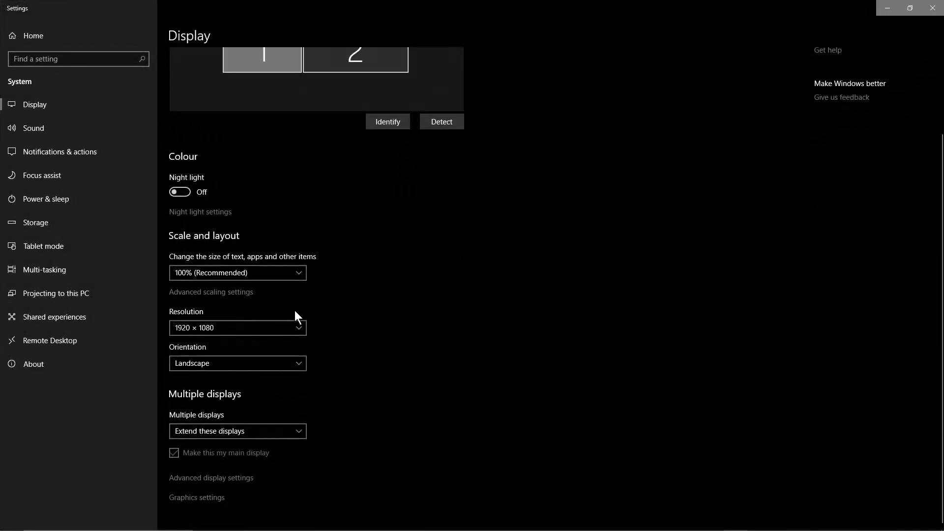
left_click(214, 328)
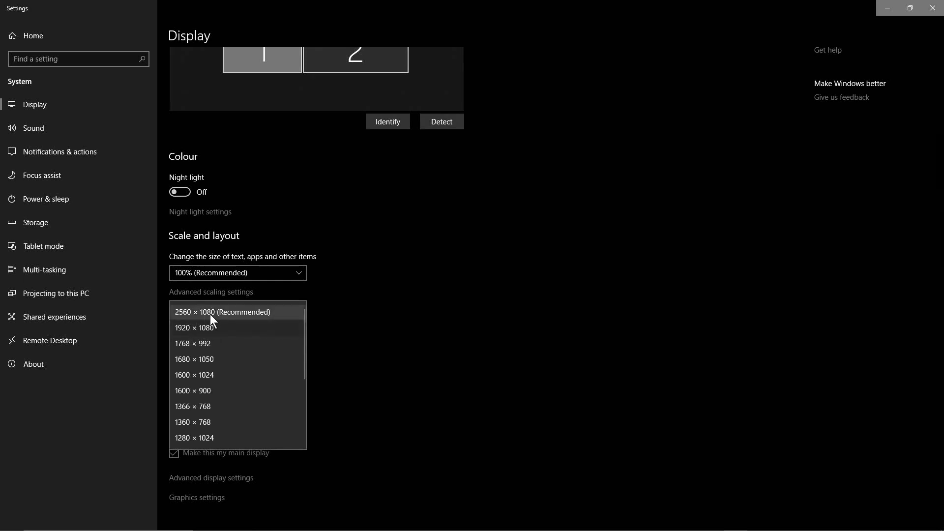
left_click(185, 328)
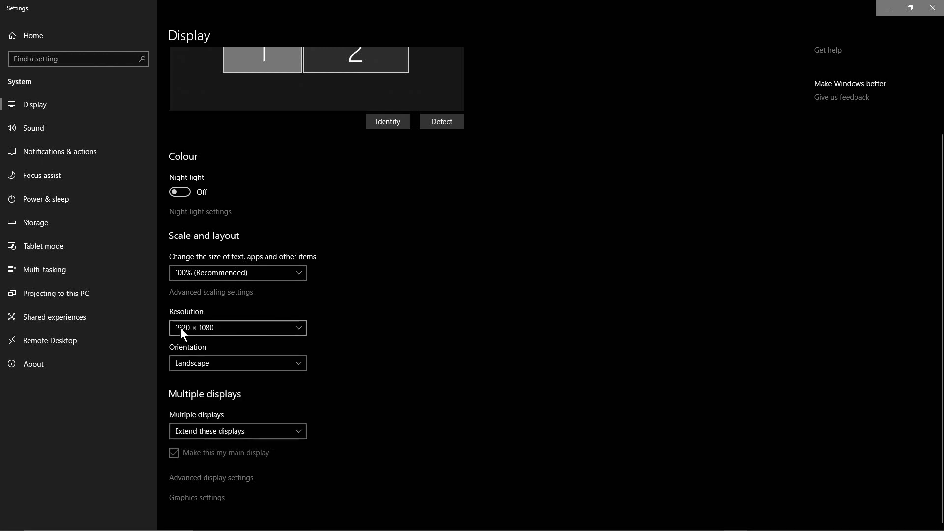
left_click(214, 328)
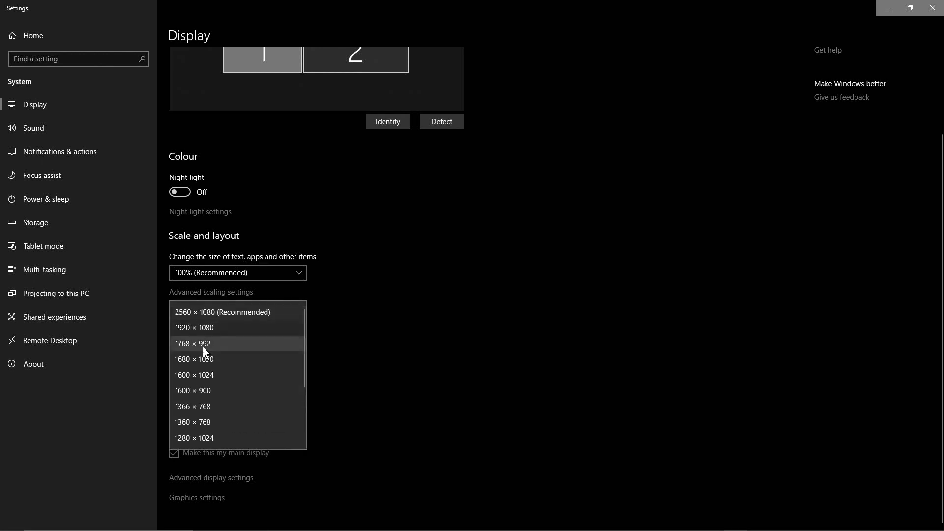
left_click(223, 327)
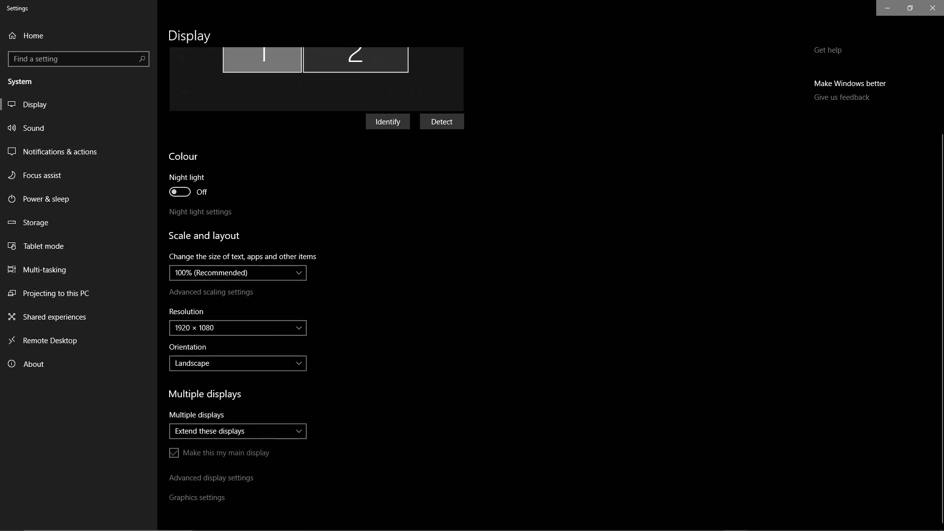
left_click(932, 8)
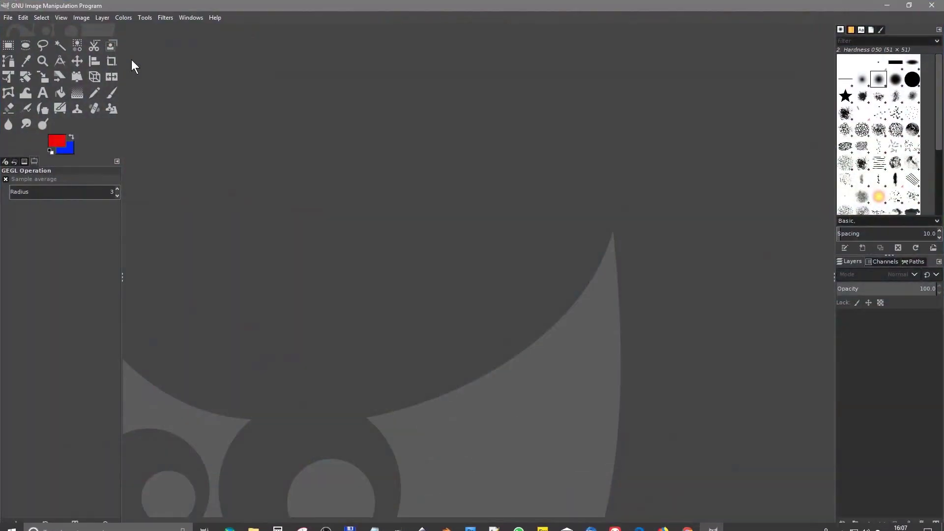
Step: Create a new 1920 × 1080 image at 72 ppi, filled with transparency
left_click(8, 18)
left_click(16, 30)
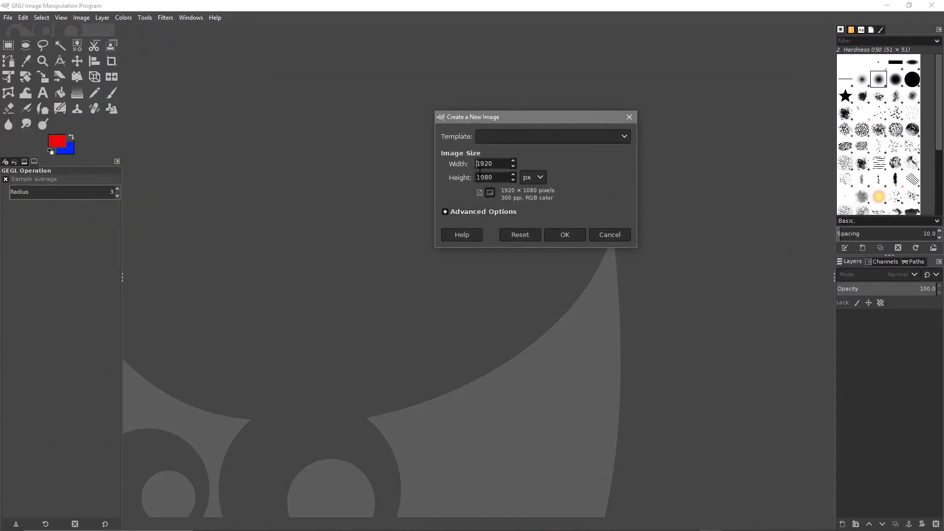
left_click_drag(493, 178, 479, 178)
type("080")
left_click(445, 212)
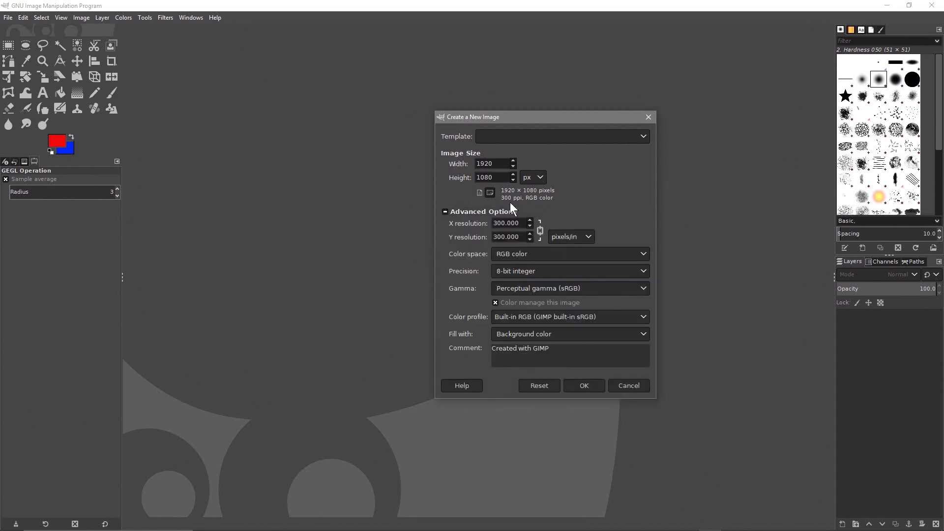
left_click_drag(522, 219, 469, 224)
type("72")
left_click(505, 237)
left_click(523, 334)
left_click(527, 379)
left_click(595, 388)
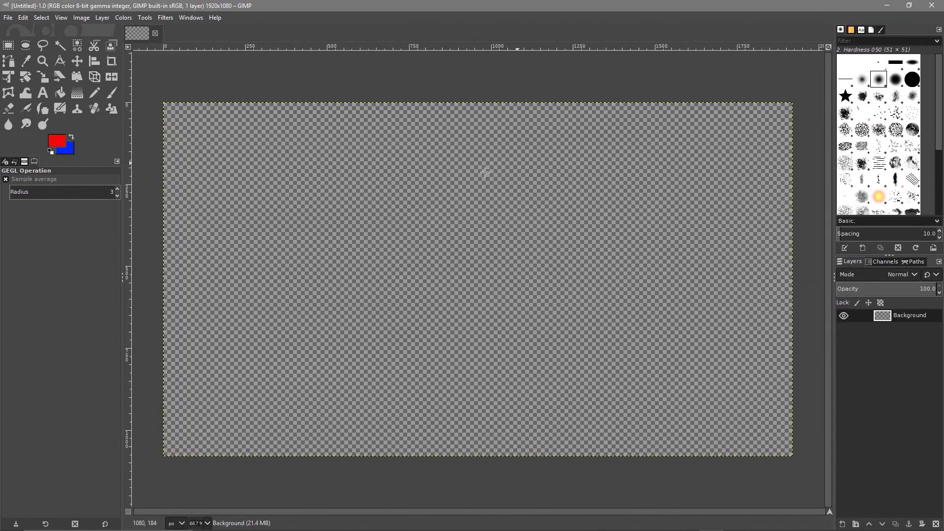
mouse_move(681, 529)
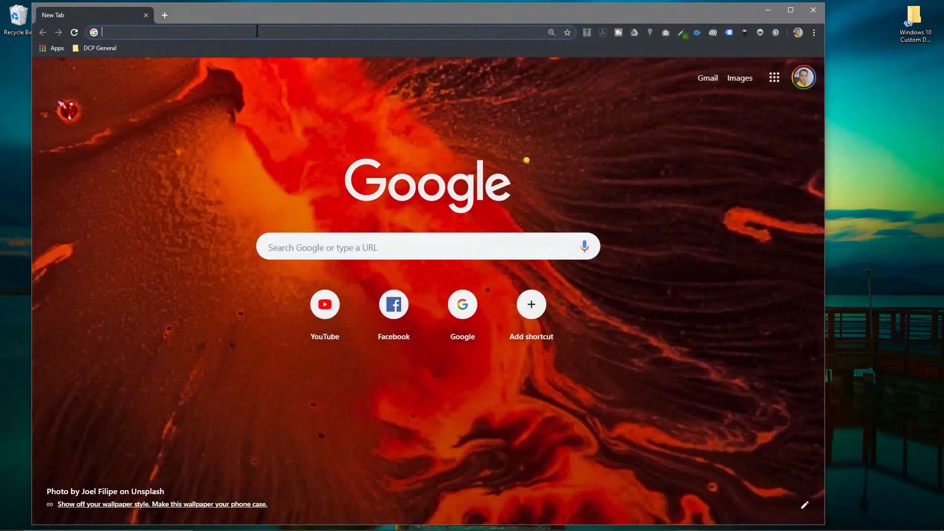
Step: Load unsplash.com in a maximised browser window
left_click(257, 31)
type("u")
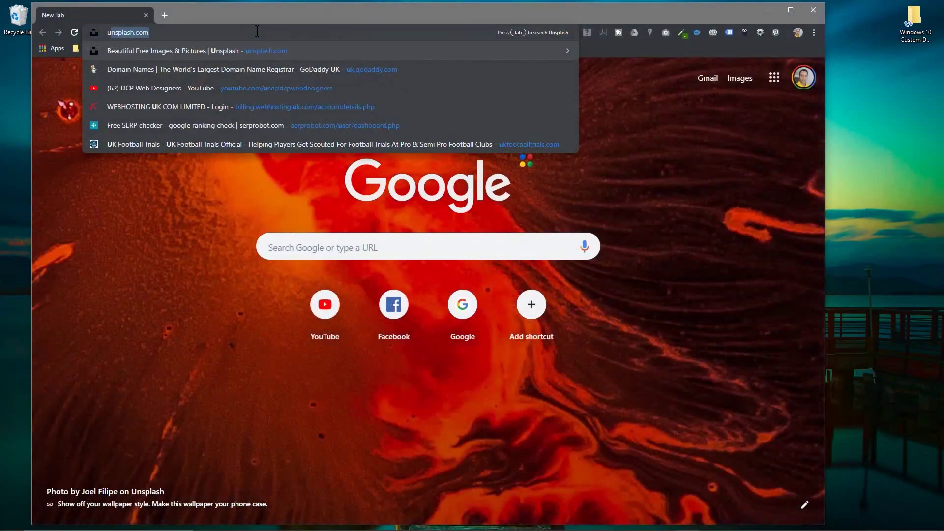
type("ns")
key("Return")
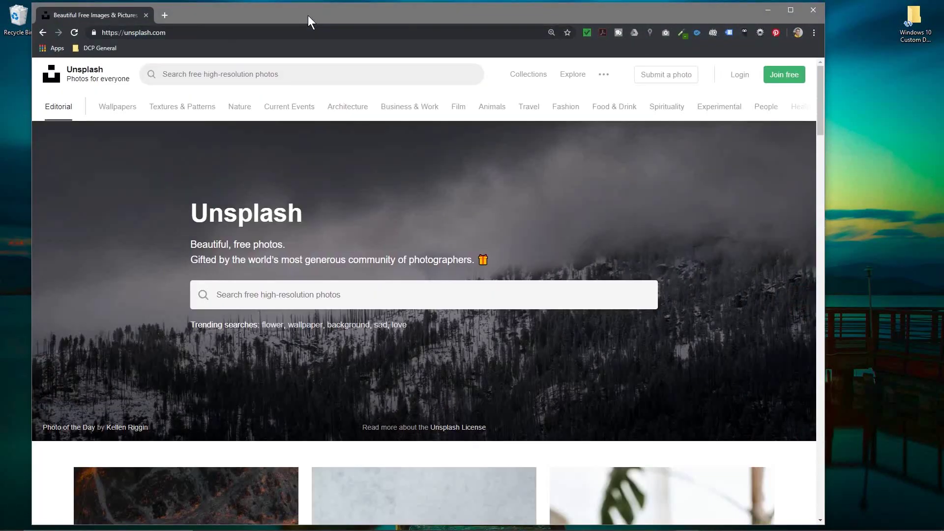
double_click(307, 16)
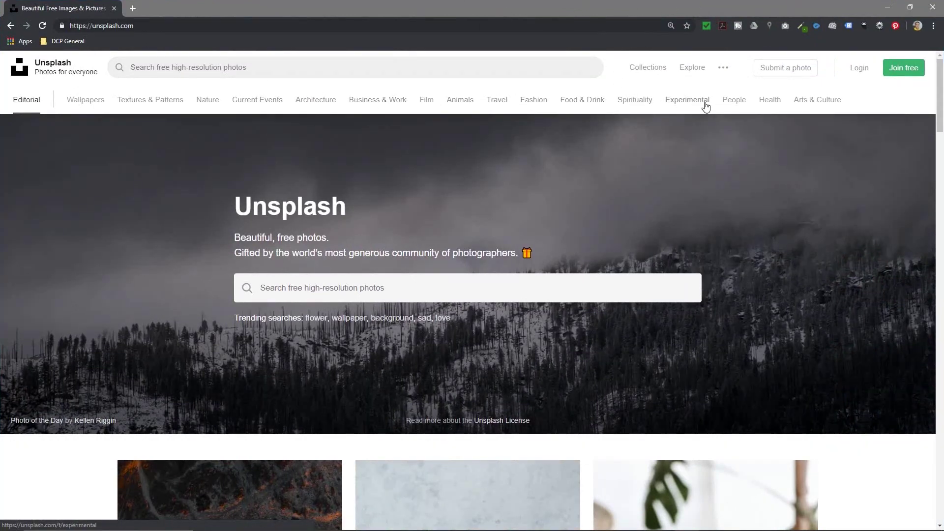
Step: Browse through the Architecture photo collection
left_click(322, 101)
scroll(369, 260, "down", 6)
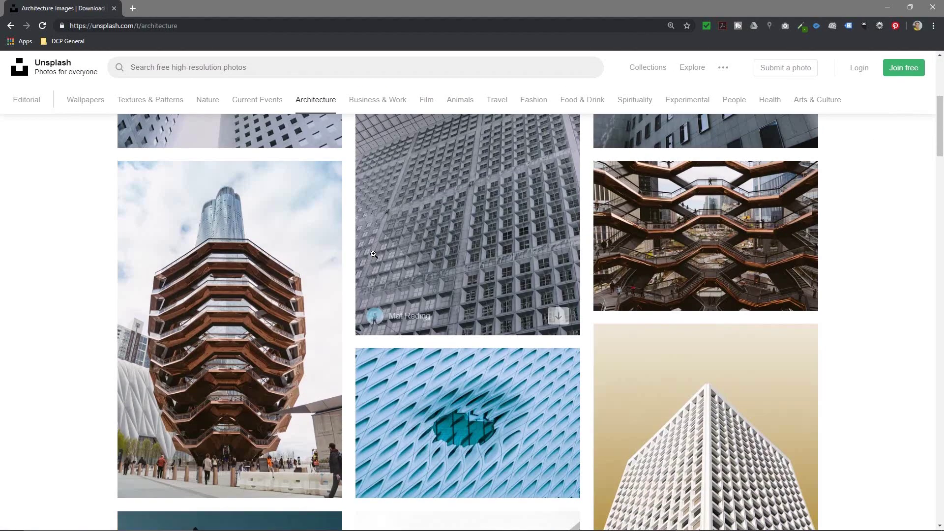
scroll(442, 244, "down", 7)
scroll(442, 244, "down", 20)
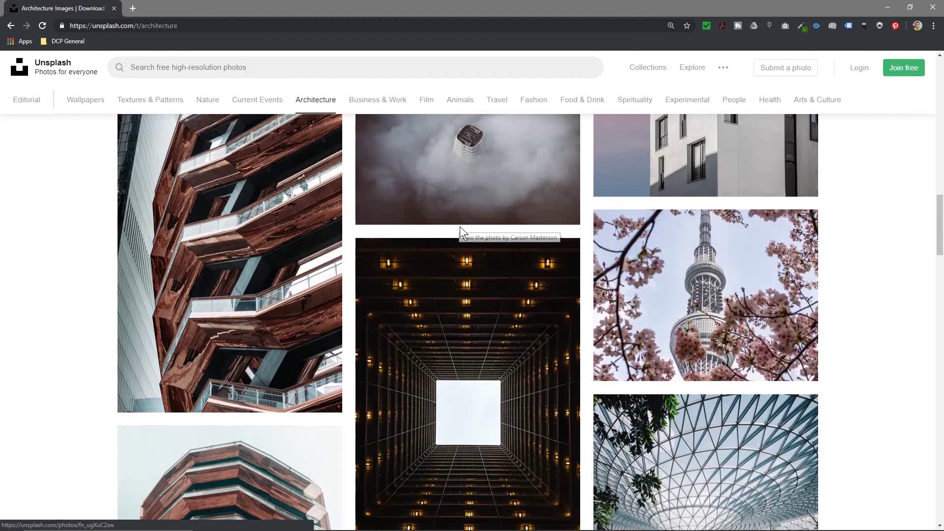
scroll(470, 222, "down", 15)
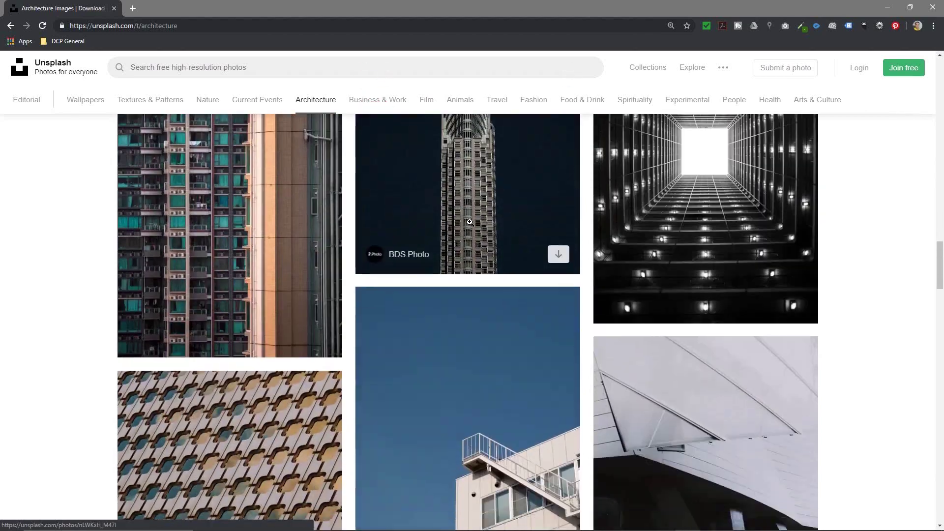
scroll(408, 201, "down", 6)
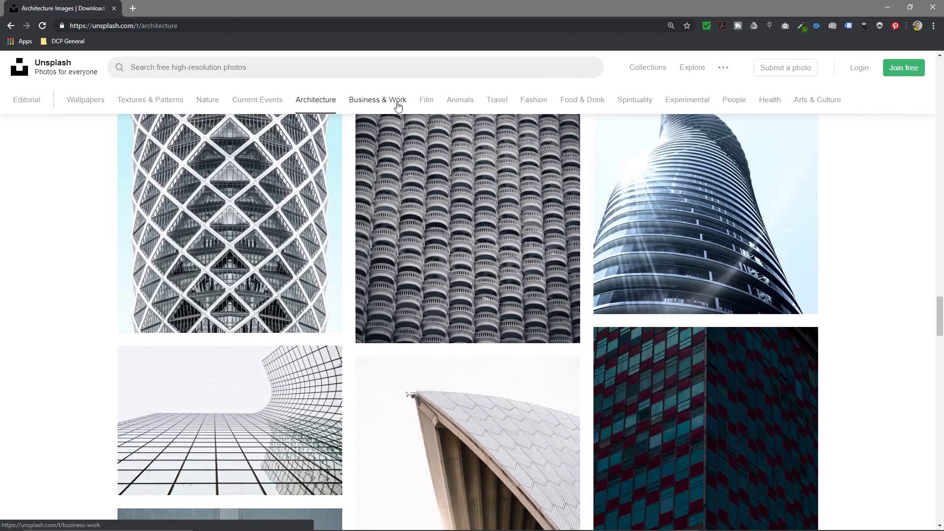
Step: Switch to the Film collection and scroll through its photos
left_click(427, 100)
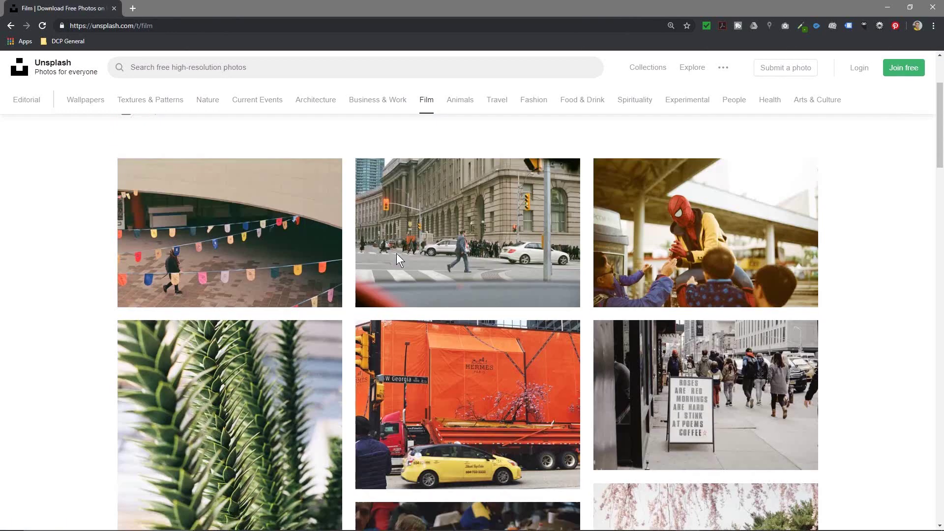
scroll(397, 252, "down", 10)
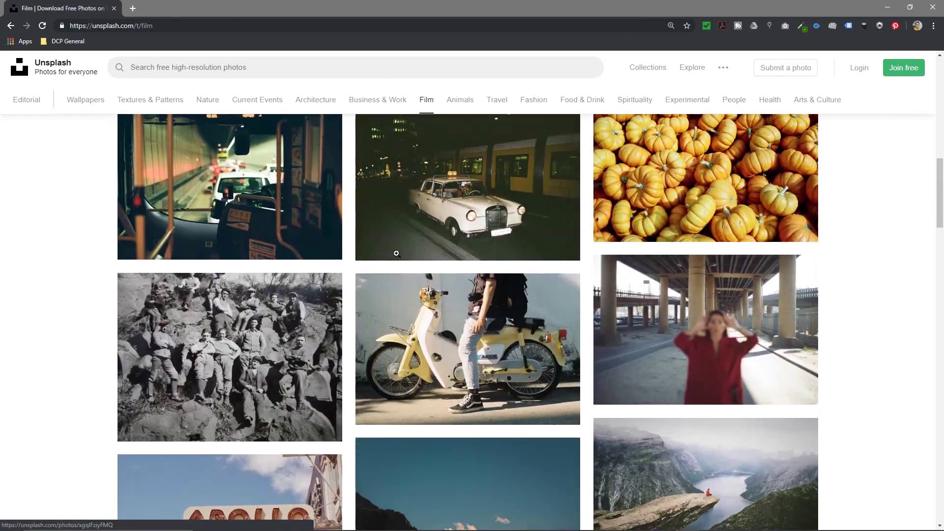
scroll(396, 253, "down", 10)
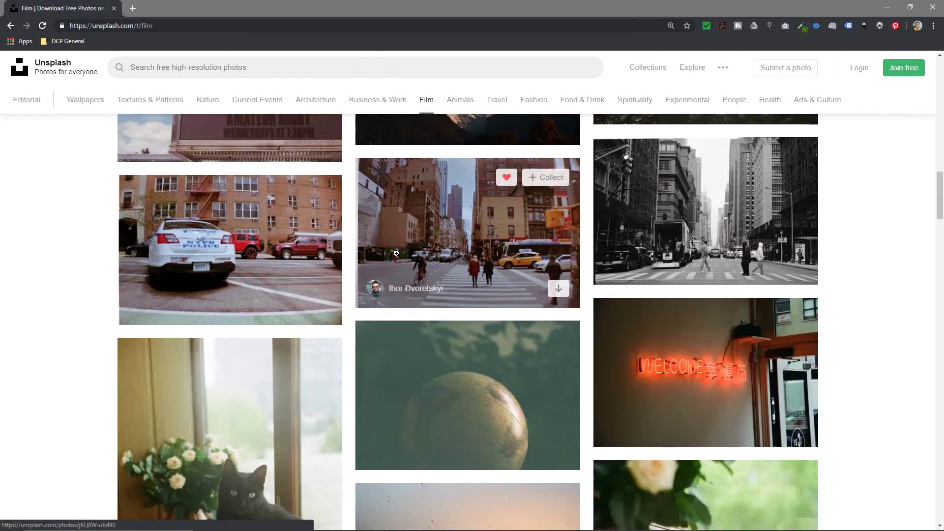
scroll(397, 253, "down", 9)
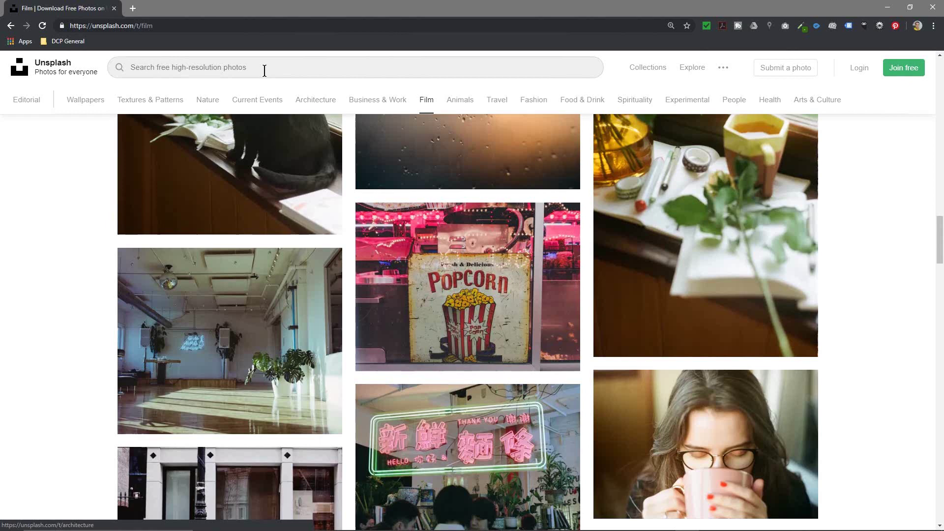
Step: Search Unsplash for 'london' and scroll through the results
left_click(238, 68)
type("london")
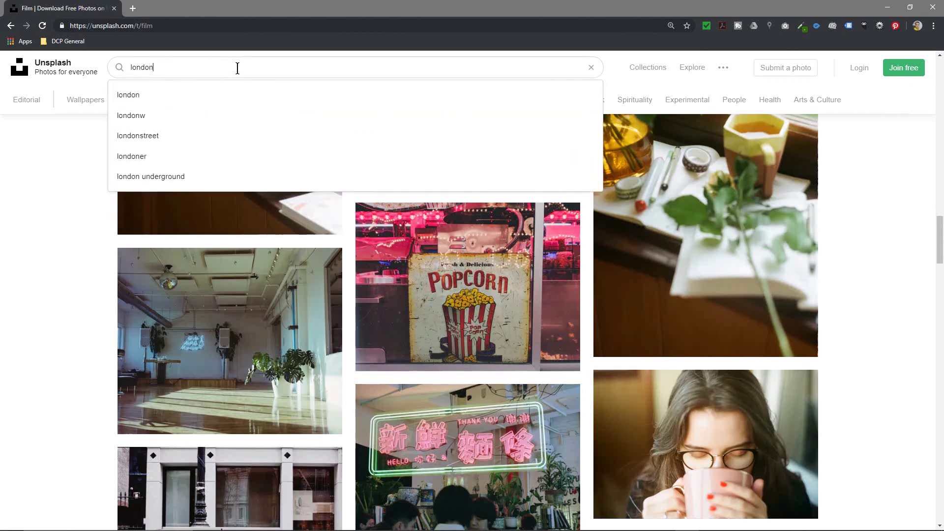
key("Return")
scroll(352, 311, "down", 4)
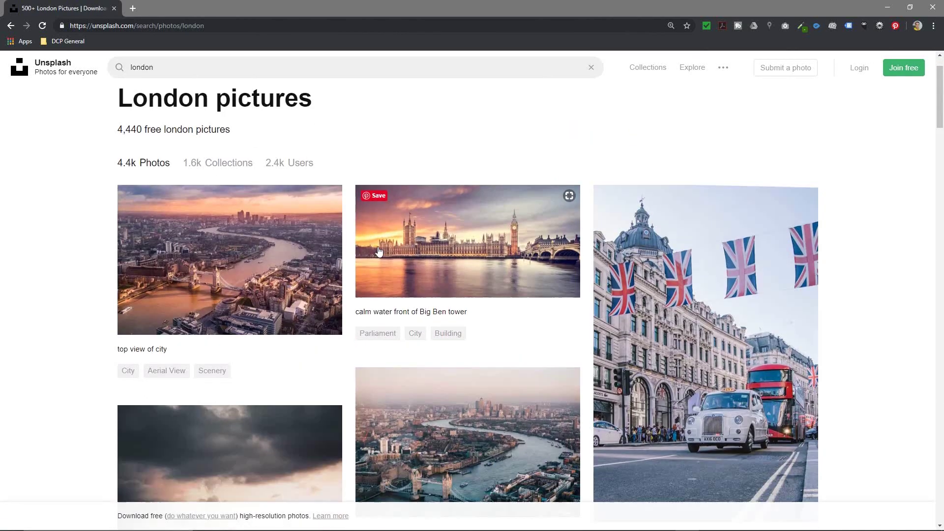
scroll(353, 311, "down", 3)
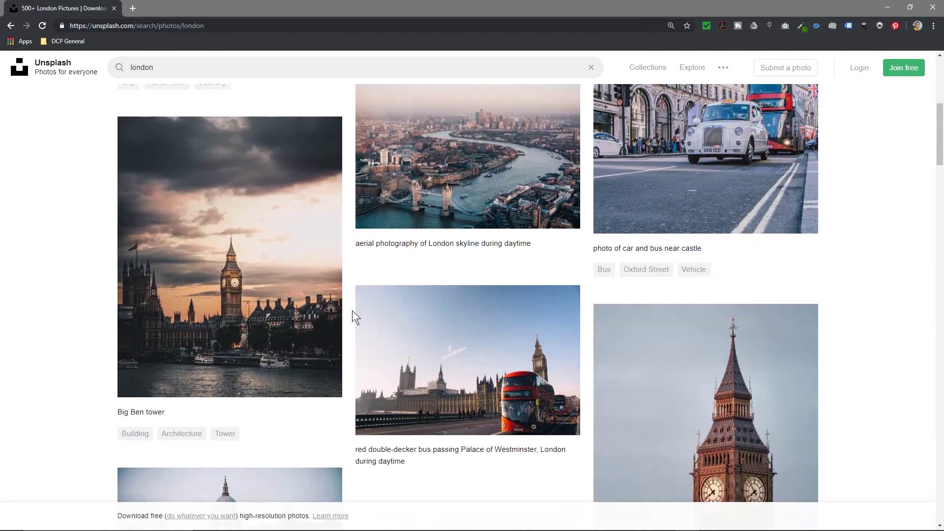
mouse_move(254, 301)
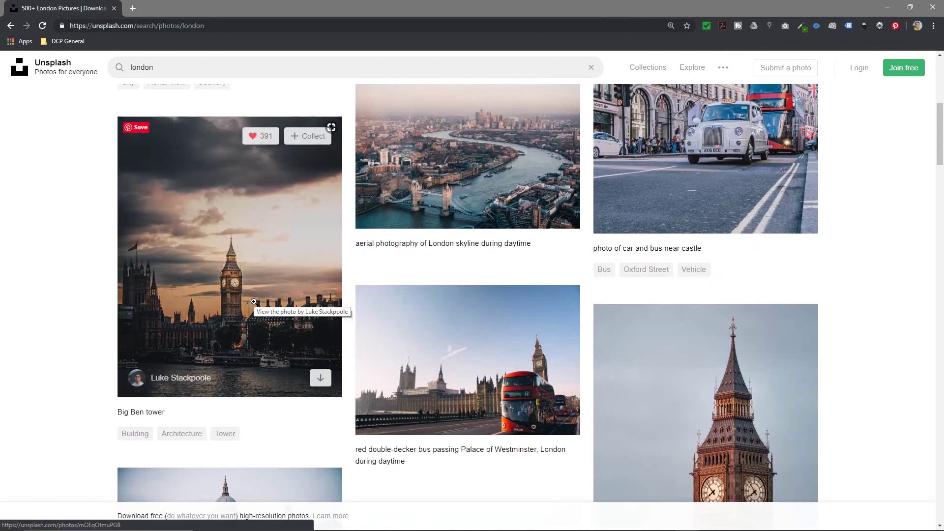
scroll(514, 290, "down", 2)
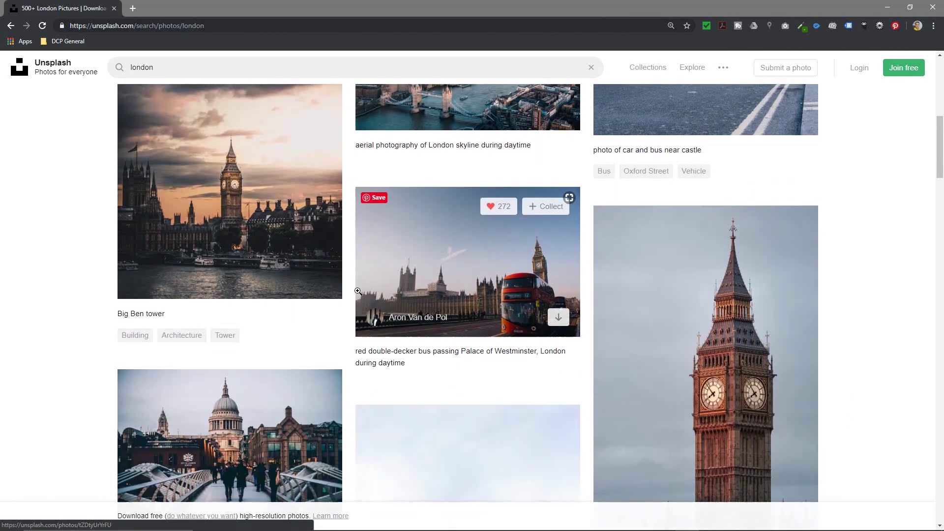
scroll(331, 315, "down", 5)
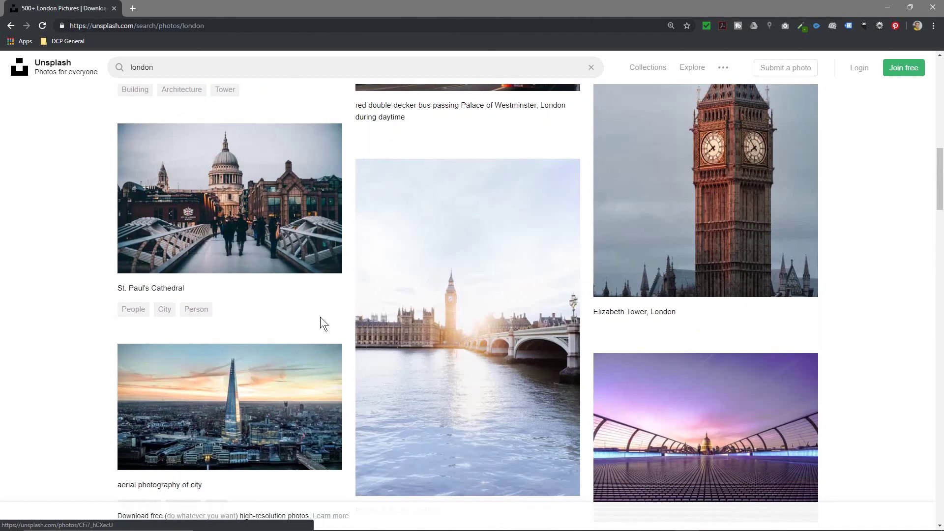
scroll(312, 307, "down", 6)
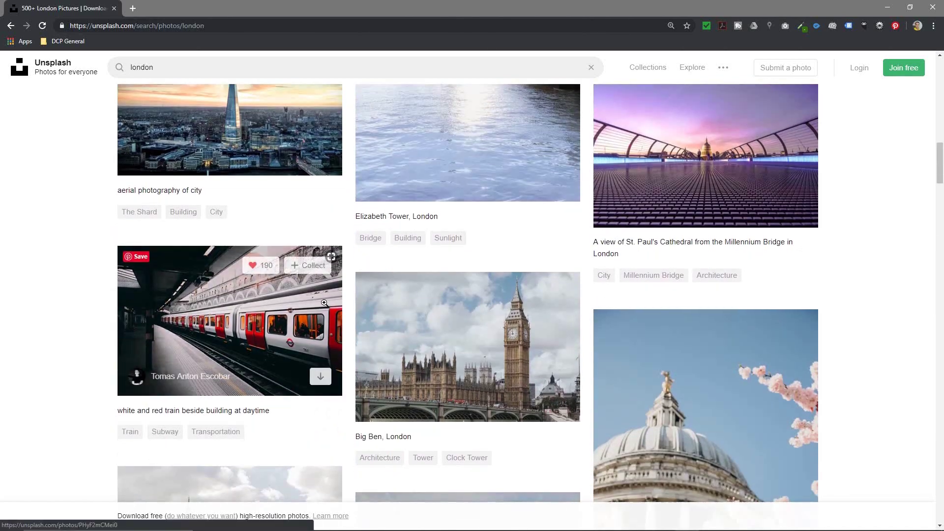
scroll(295, 345, "up", 2)
Step: Download the evening Millennium Bridge photo and snap the browser to the left half
left_click(707, 273)
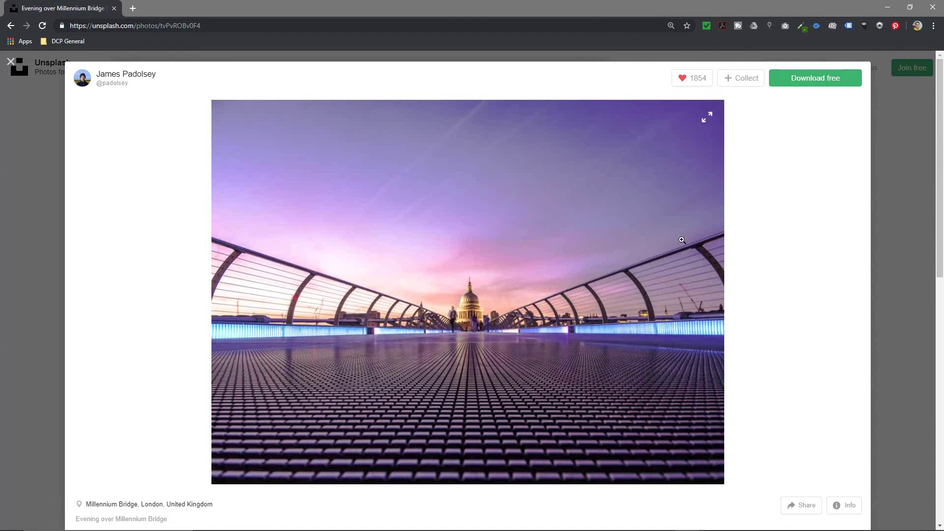
left_click(832, 87)
double_click(535, 4)
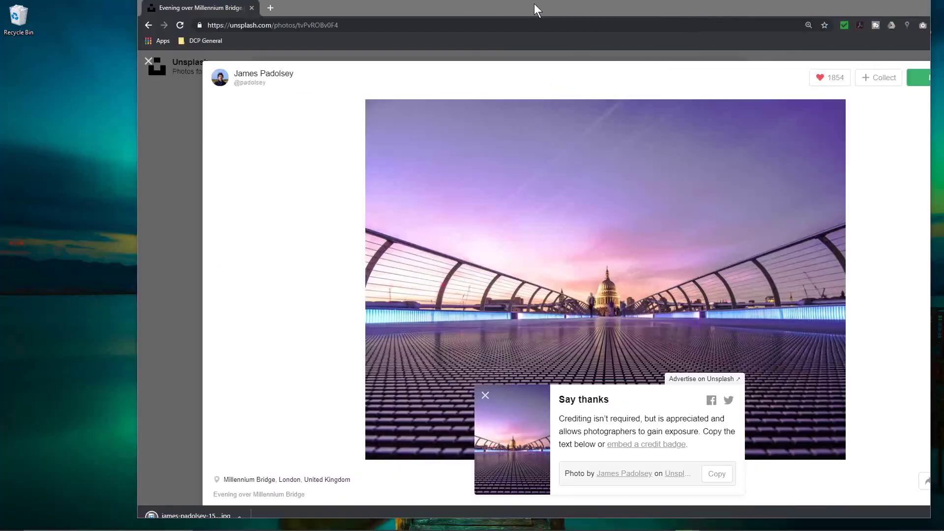
left_click_drag(534, 4, 1, 96)
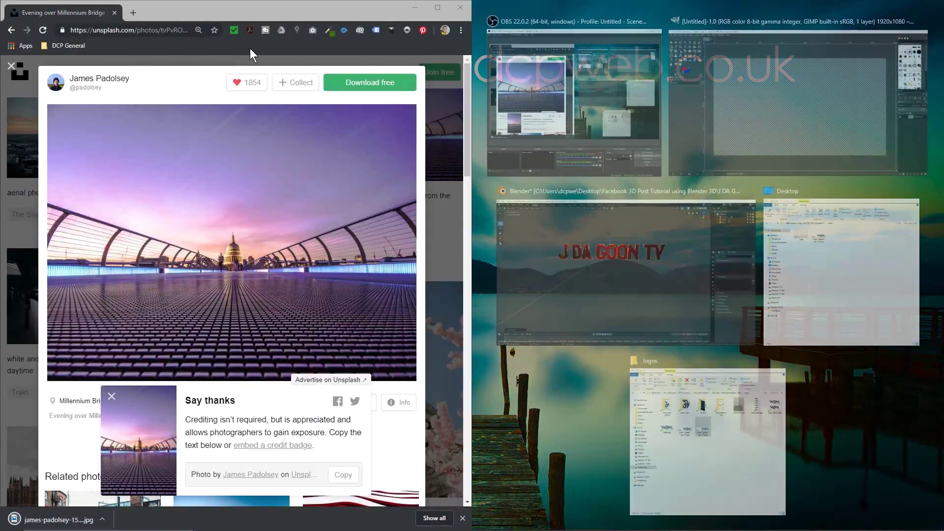
Step: Open the tutorial folder and create an empty text file named notes.txt
key("Escape")
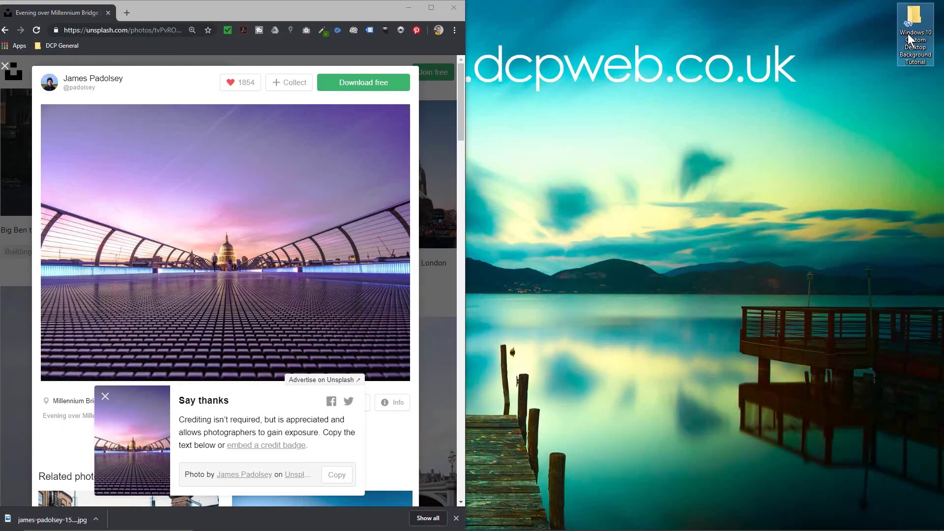
double_click(911, 38)
right_click(374, 144)
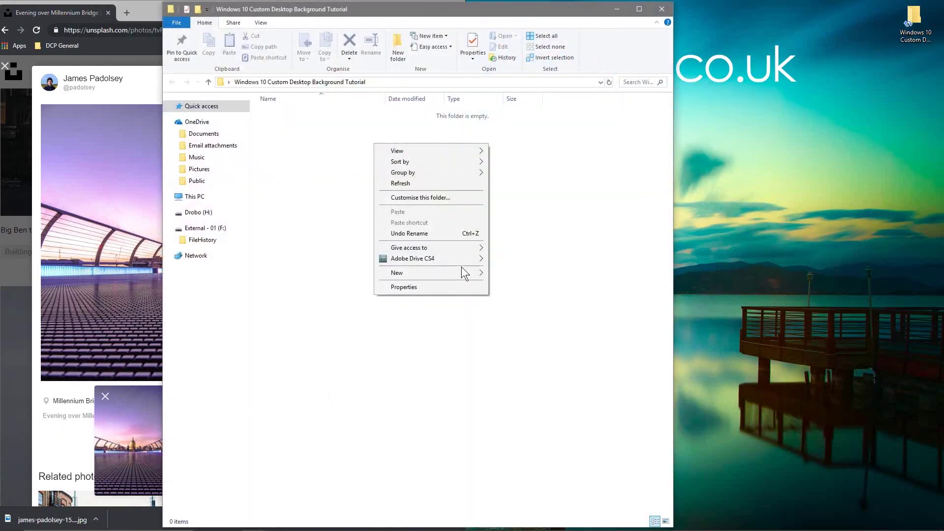
mouse_move(462, 270)
left_click(513, 398)
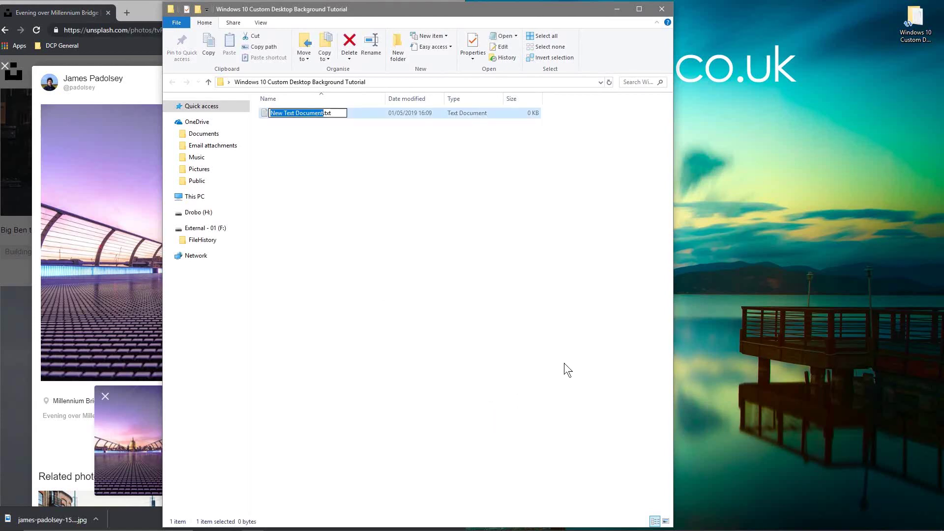
type("notes")
key("Return")
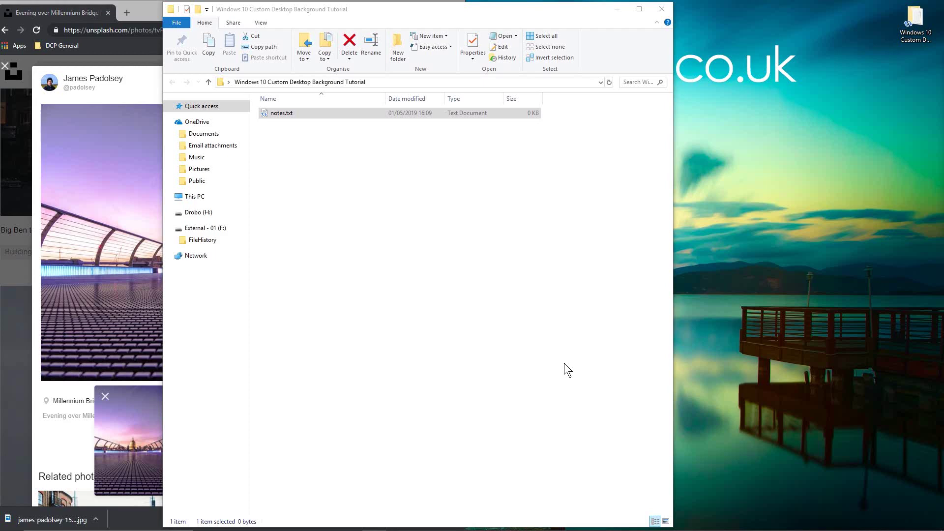
Step: Move the downloaded Millennium Bridge jpg into the folder and return to the London results
left_click(134, 31)
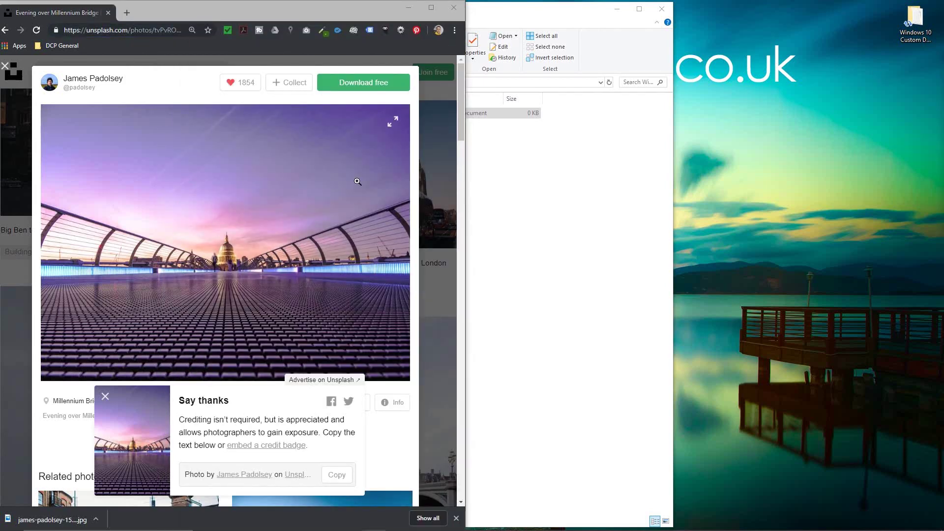
left_click_drag(52, 520, 404, 157)
left_click(143, 8)
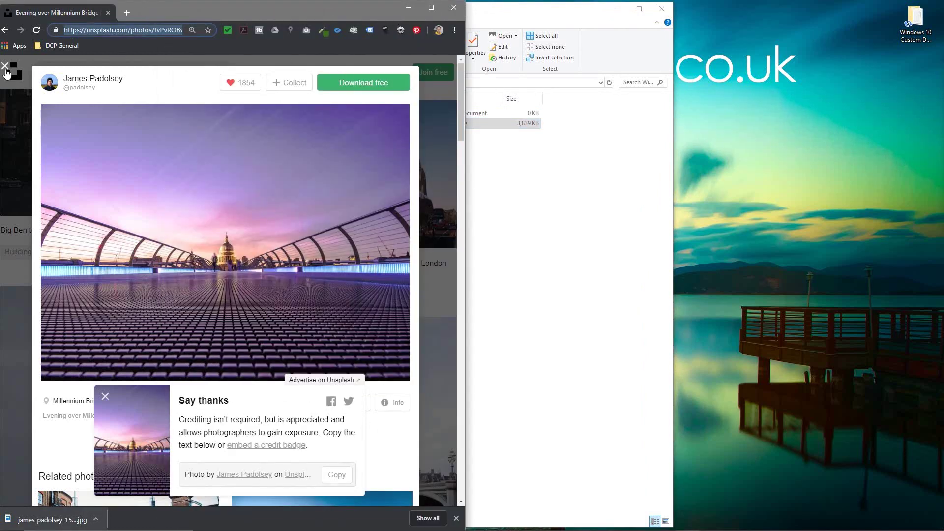
key("alt+Left")
Step: Close the Say thanks popup and open the Westminster Bridge photo of Elizabeth Tower
left_click(431, 8)
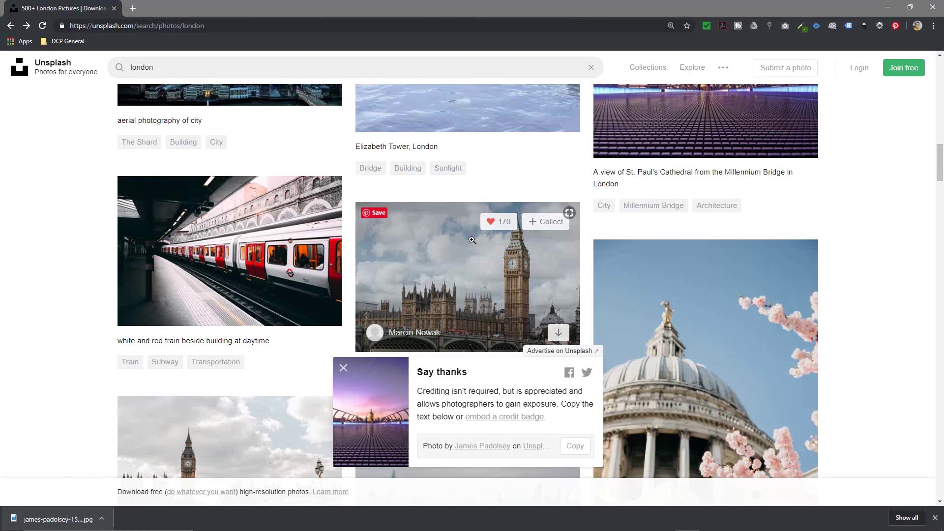
left_click(344, 368)
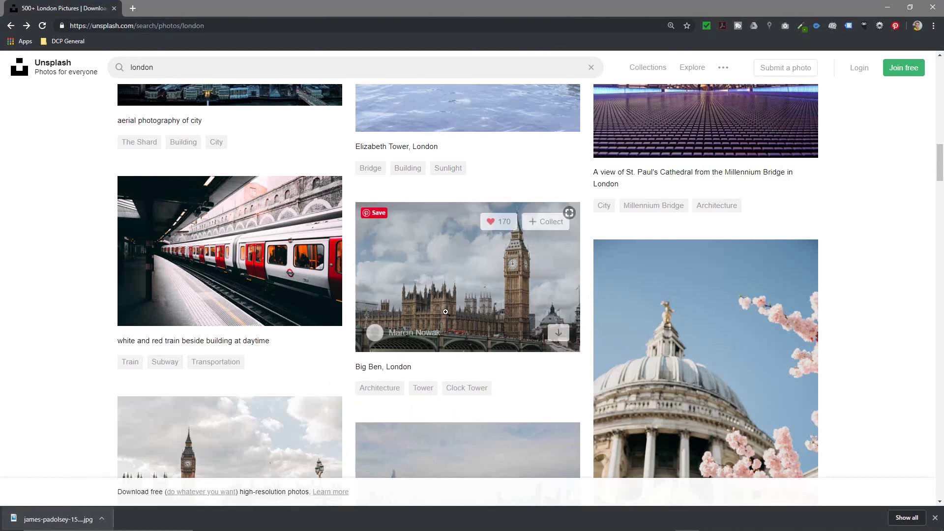
scroll(503, 276, "down", 4)
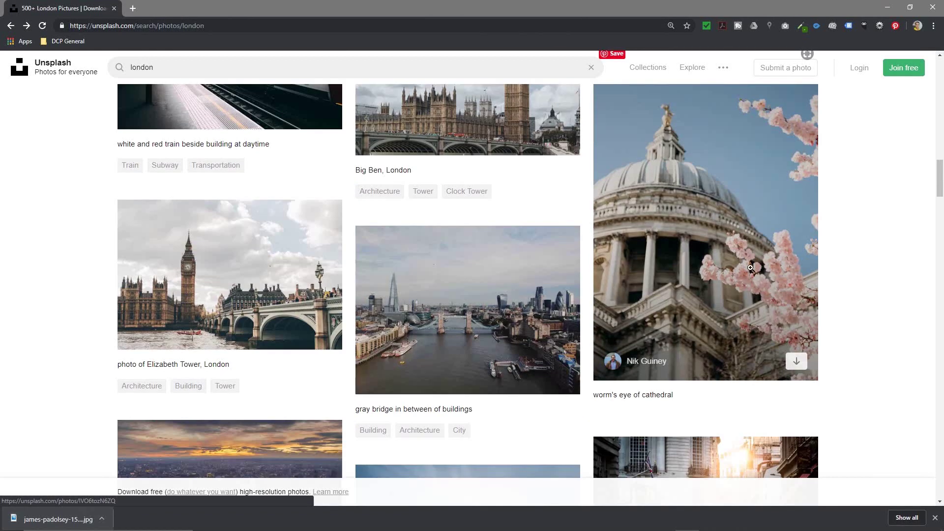
scroll(668, 266, "up", 5)
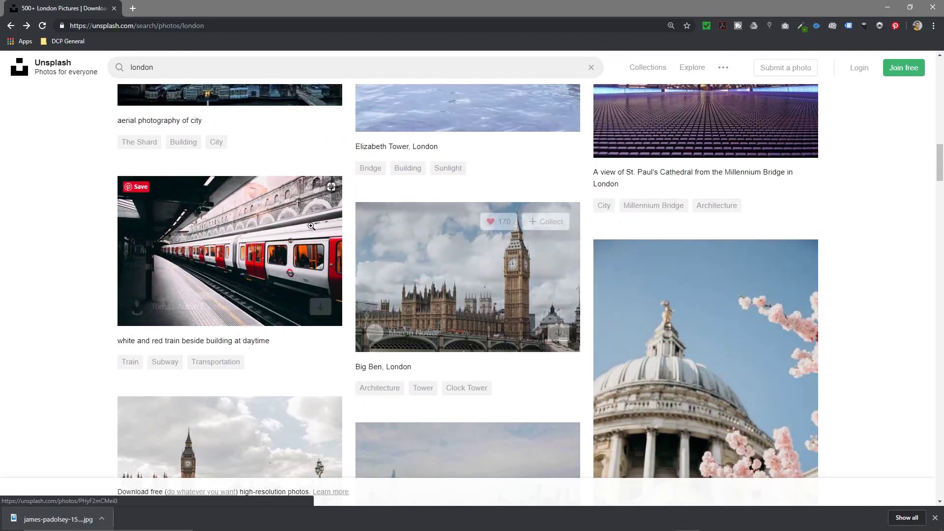
scroll(322, 199, "up", 1)
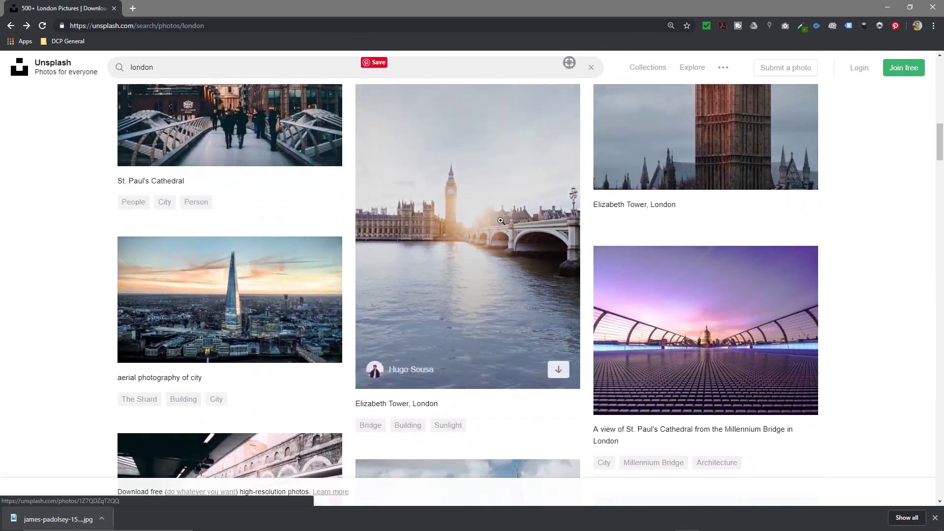
scroll(500, 221, "up", 2)
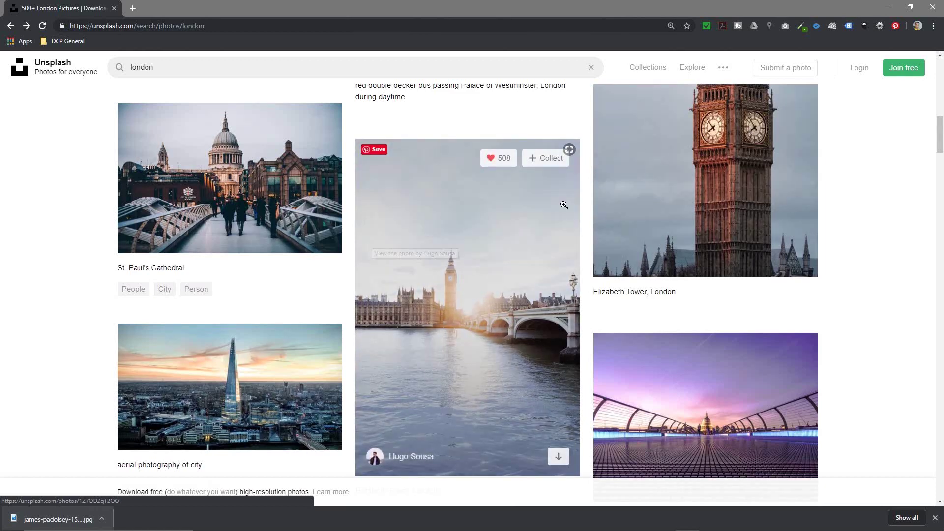
left_click(494, 238)
Step: Download the Westminster Bridge photo and drop its jpg onto the desktop
left_click(807, 81)
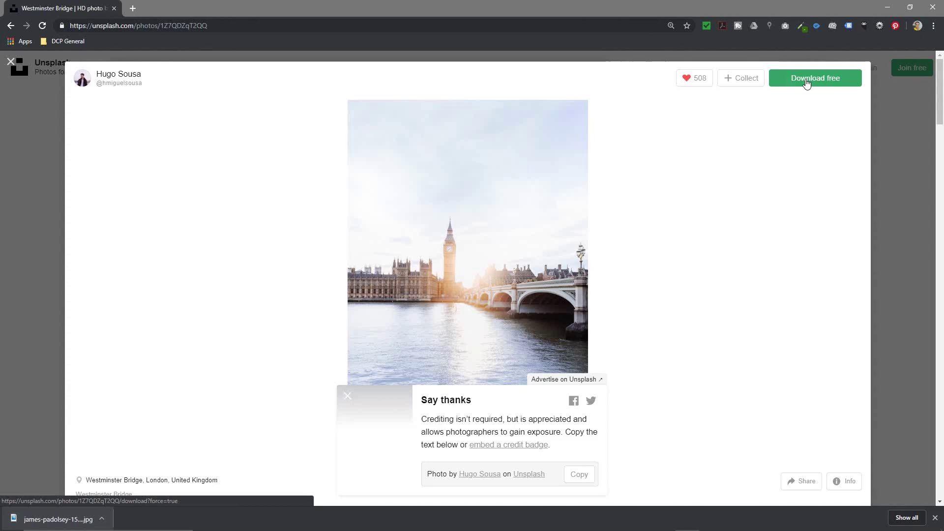
left_click_drag(419, 7, 575, 2)
double_click(419, 2)
left_click_drag(419, 2, 363, 6)
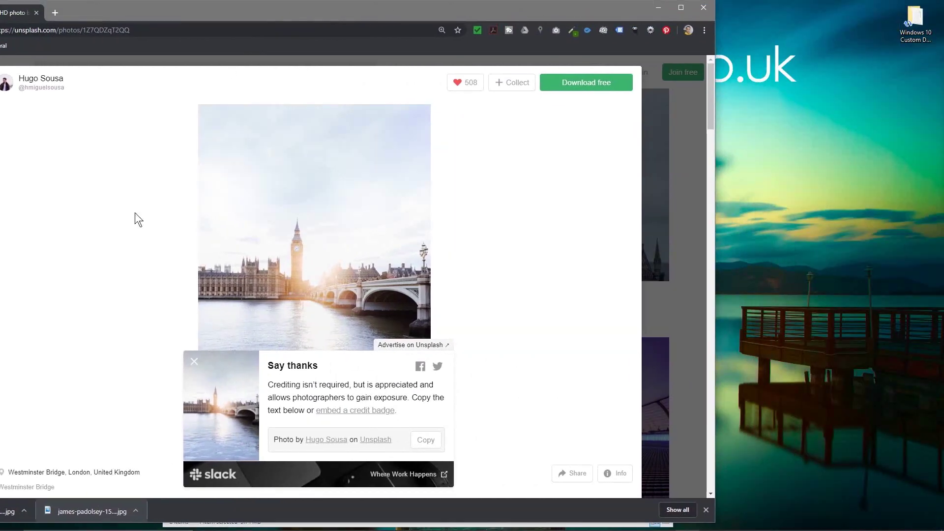
left_click_drag(58, 495, 671, 317)
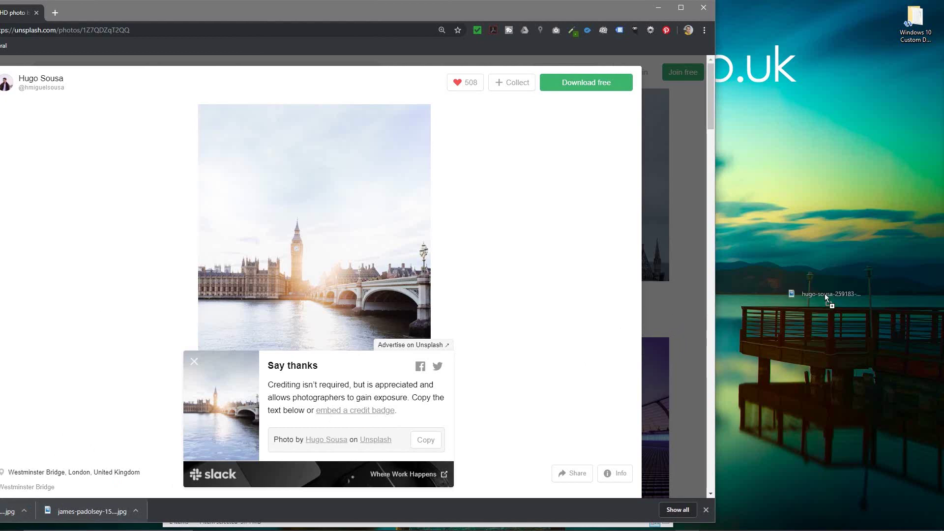
left_click_drag(825, 294, 826, 294)
Step: Move the Westminster Bridge jpg from the desktop into the tutorial folder
left_click(658, 7)
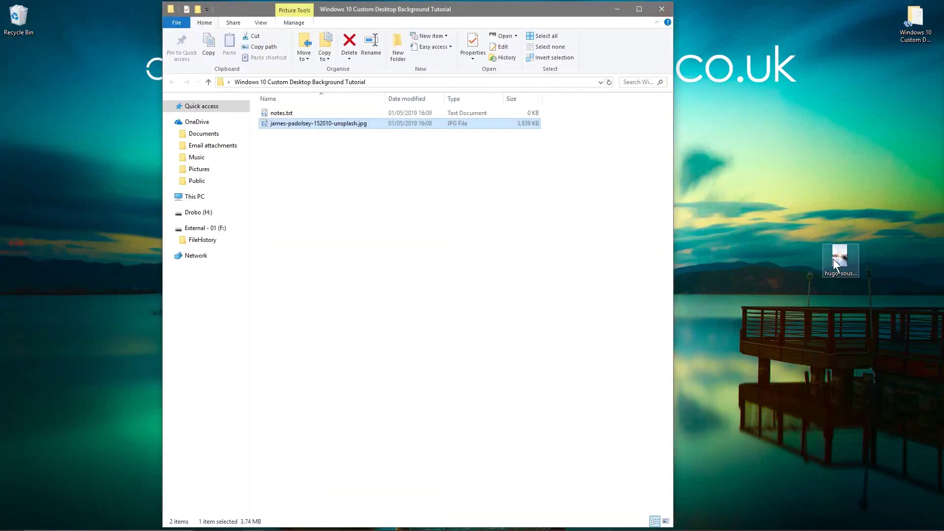
left_click_drag(836, 263, 527, 190)
left_click(565, 248)
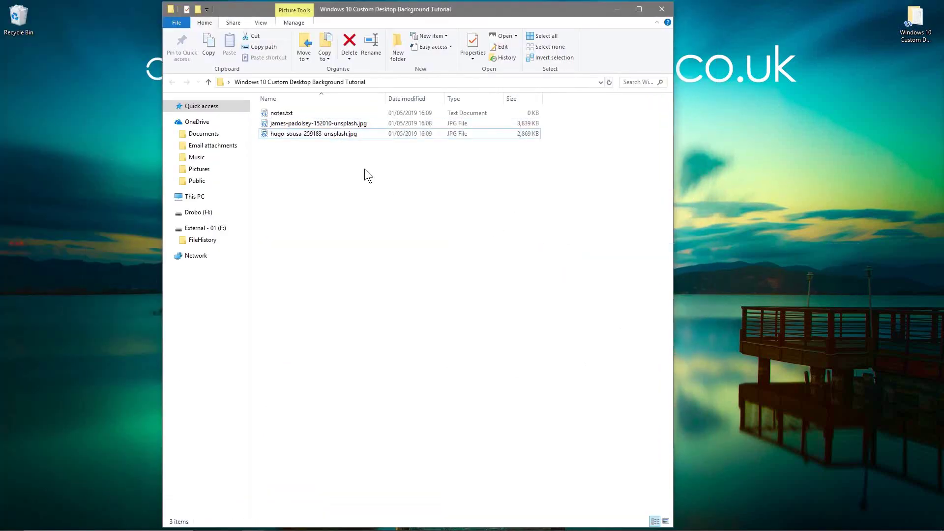
key("alt+Tab")
key("alt+Tab")
key("alt+Tab")
key("alt+Tab")
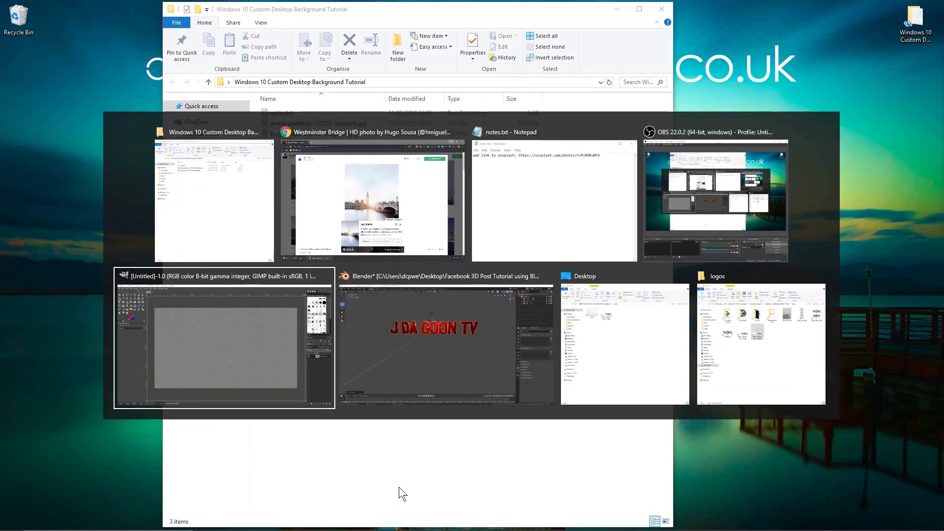
Step: Switch between open windows and select the photo page's web address in the browser
key("alt+Tab")
key("alt+Tab")
key("alt+Tab")
key("alt+Tab")
key("alt+Tab")
key("alt+Tab")
key("Escape")
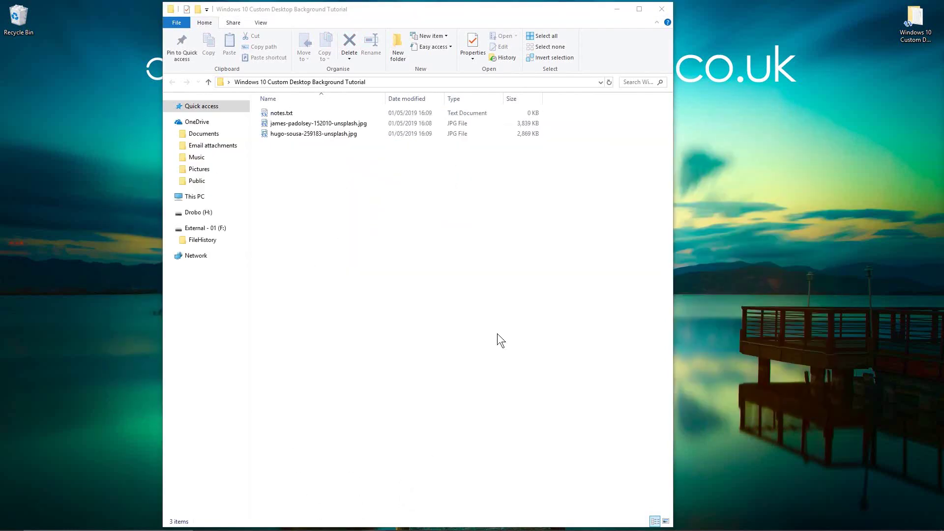
mouse_move(457, 527)
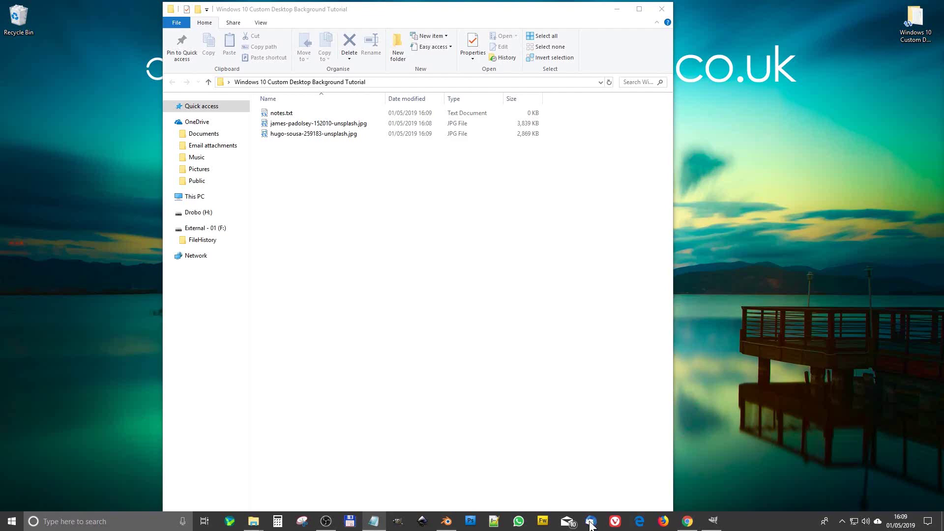
left_click(687, 522)
left_click(317, 31)
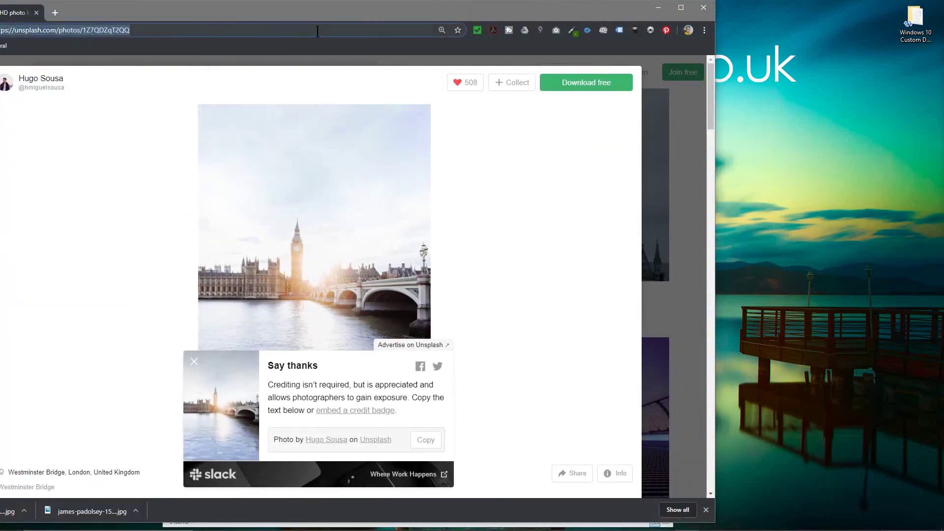
key("alt+Tab")
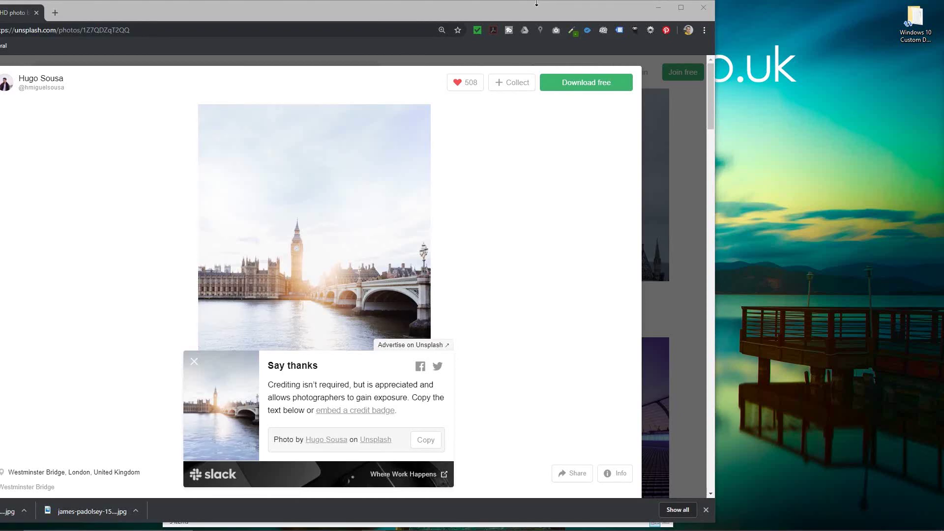
Step: Move the tutorial folder window to the right and show its files as large thumbnails
left_click(702, 6)
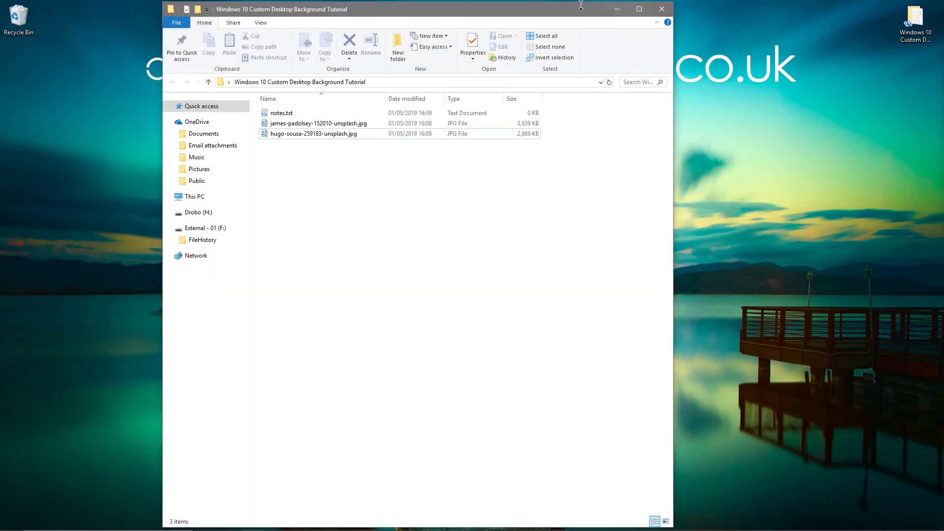
left_click(554, 13)
left_click_drag(553, 10, 850, 14)
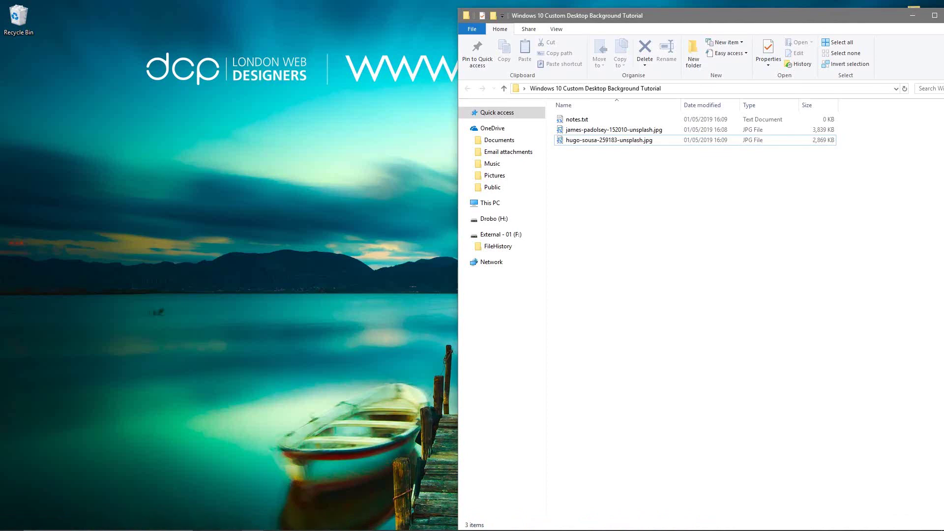
key("ctrl+shift+2")
left_click(624, 141)
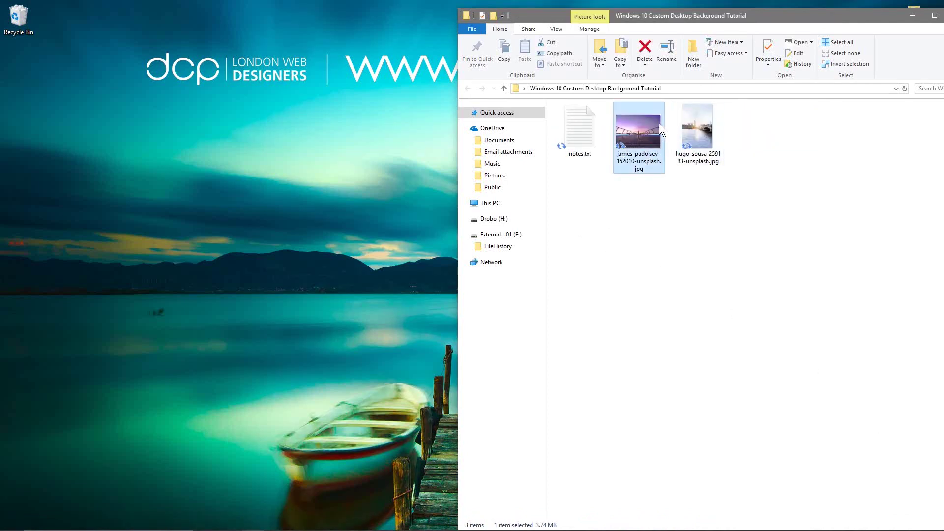
key("super")
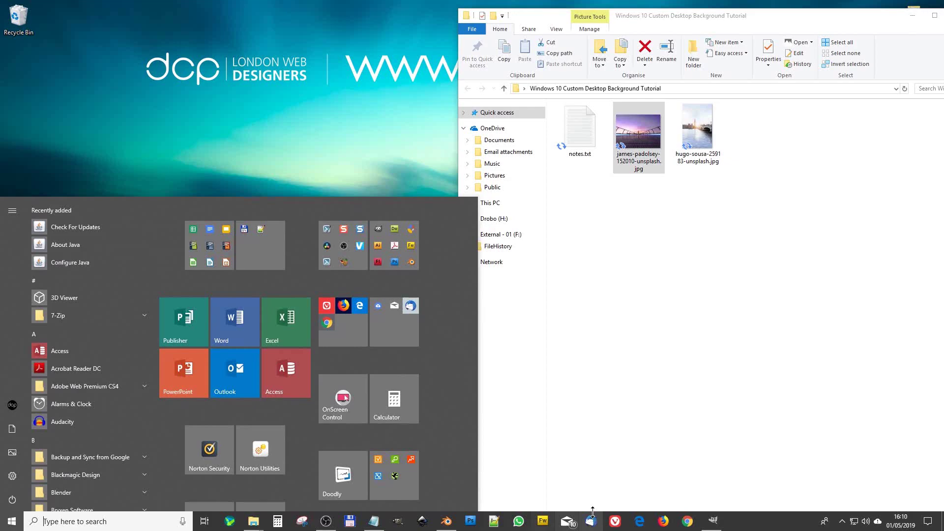
Step: Drop the Millennium Bridge jpg from the folder onto GIMP's canvas as a new layer
left_click(714, 521)
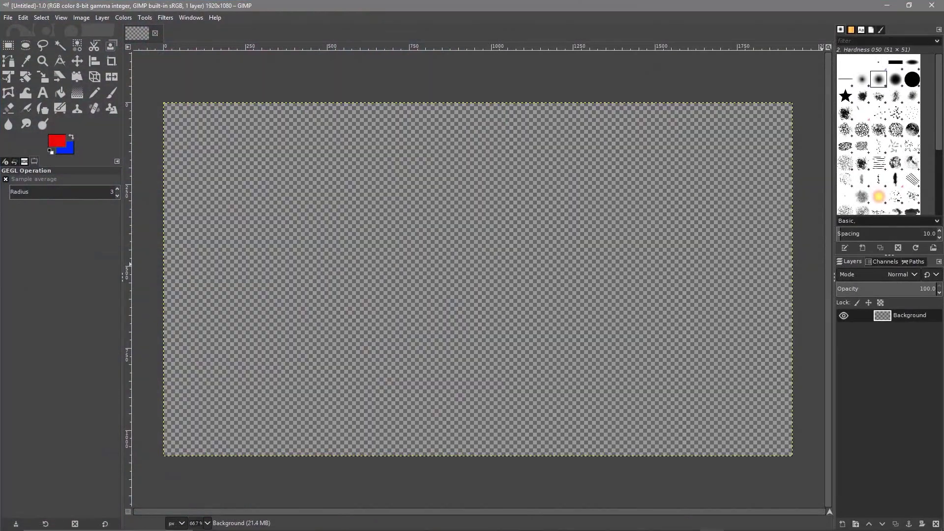
key("alt+Tab")
left_click_drag(682, 14, 345, 16)
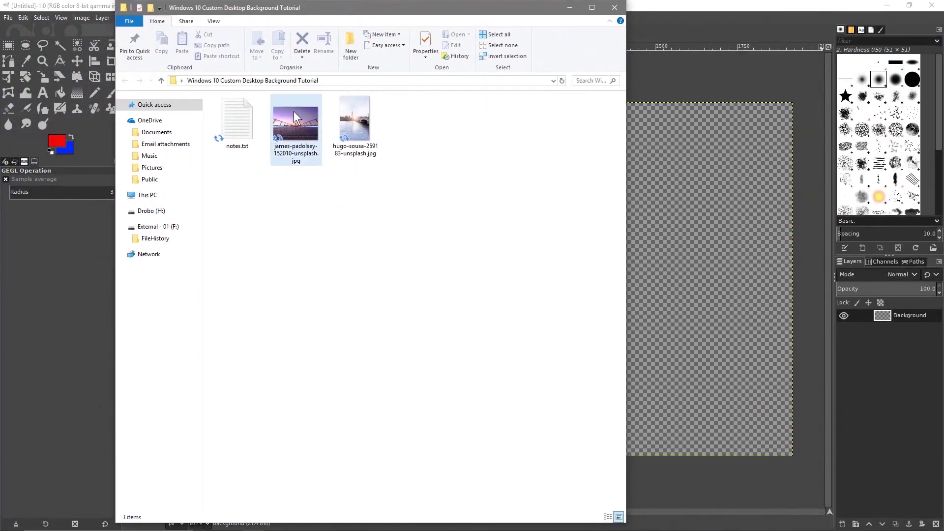
left_click_drag(293, 111, 870, 350)
left_click(701, 8)
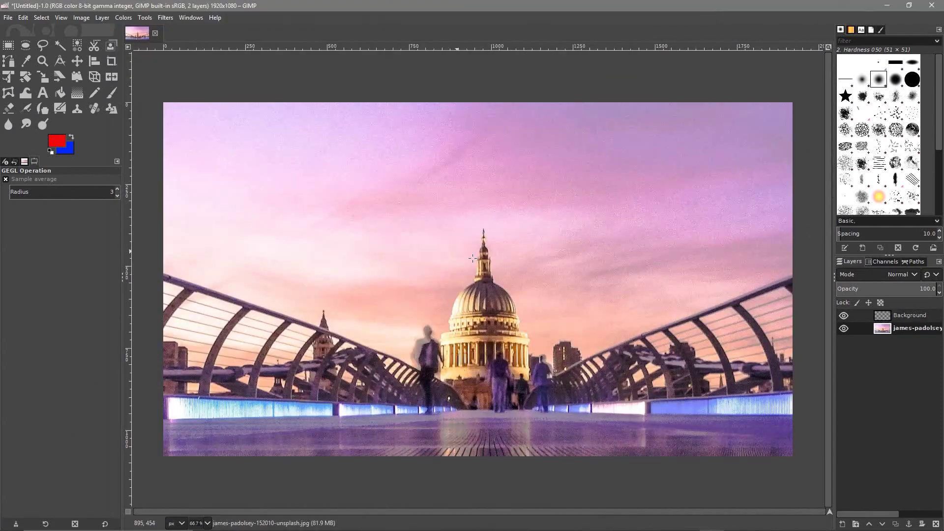
scroll(612, 250, "down", 5, "ctrl")
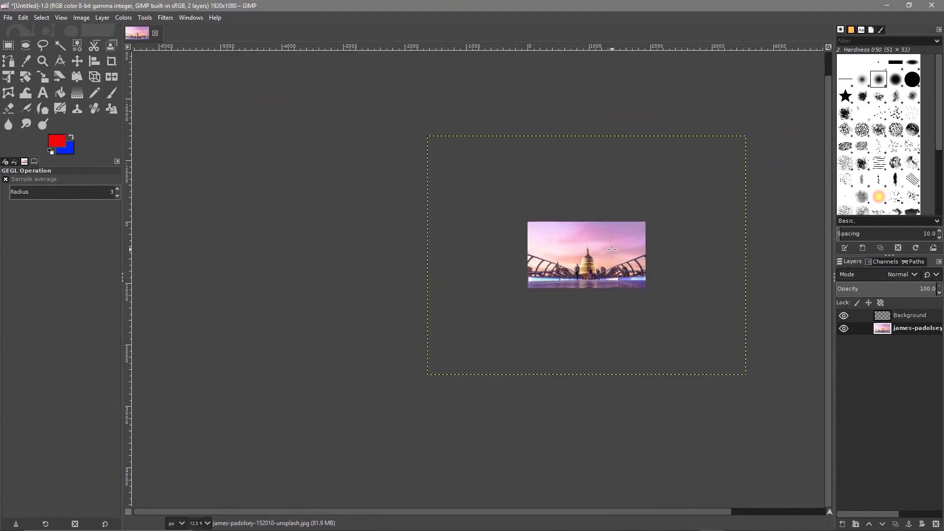
scroll(604, 249, "up", 1, "ctrl")
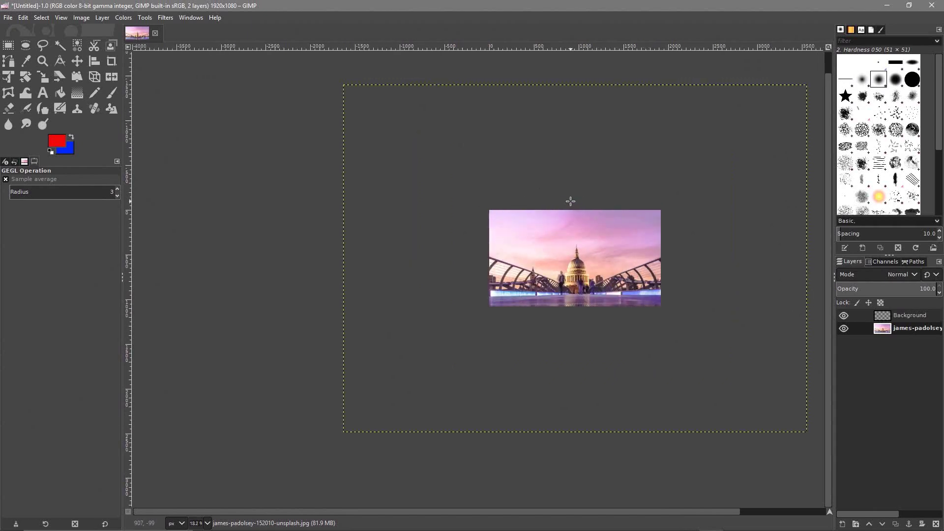
left_click_drag(579, 185, 496, 209)
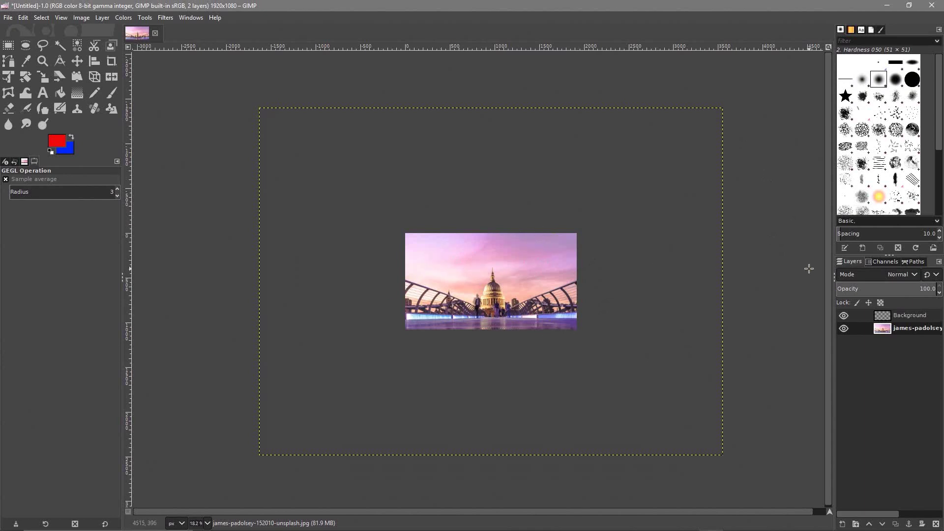
Step: Set the photo layer to about 44% opacity and scale it around its centre to cover the canvas
left_click(909, 288)
left_click_drag(881, 292, 878, 289)
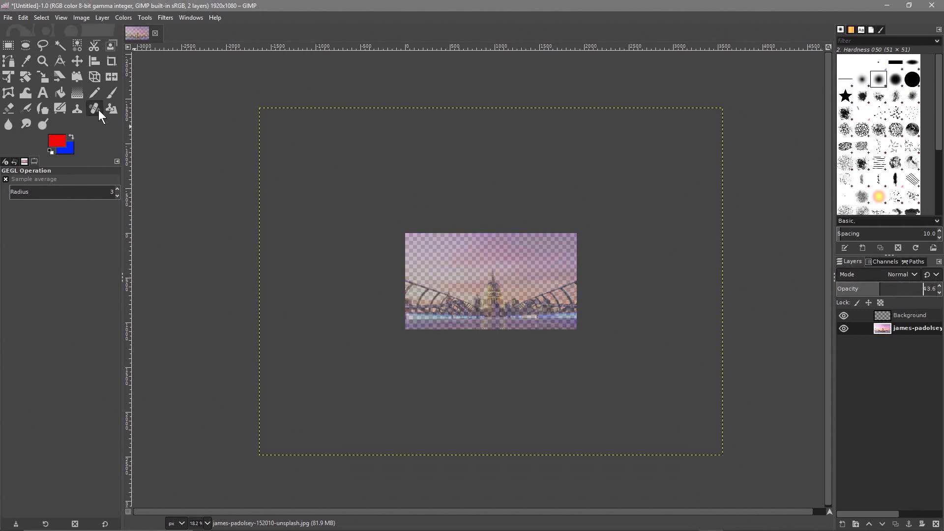
left_click(42, 78)
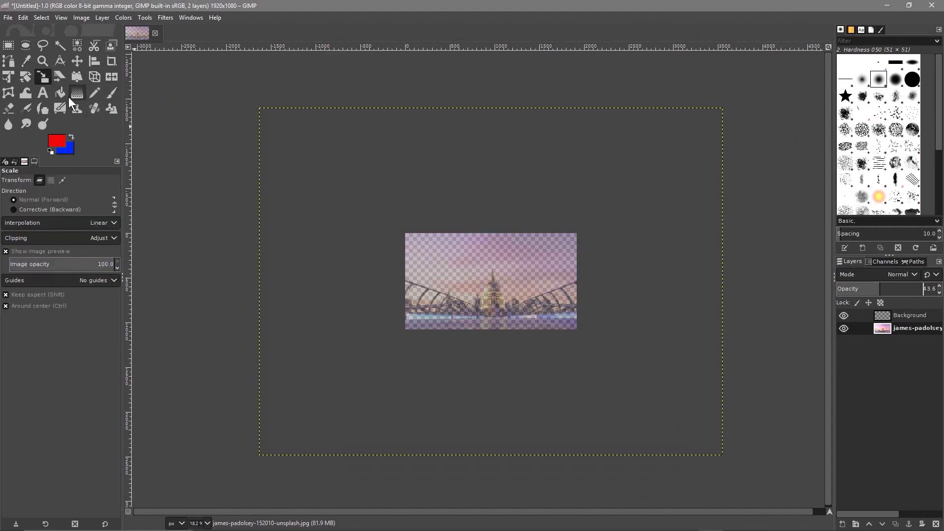
left_click(336, 177)
left_click_drag(262, 110, 586, 278)
scroll(514, 272, "up", 2)
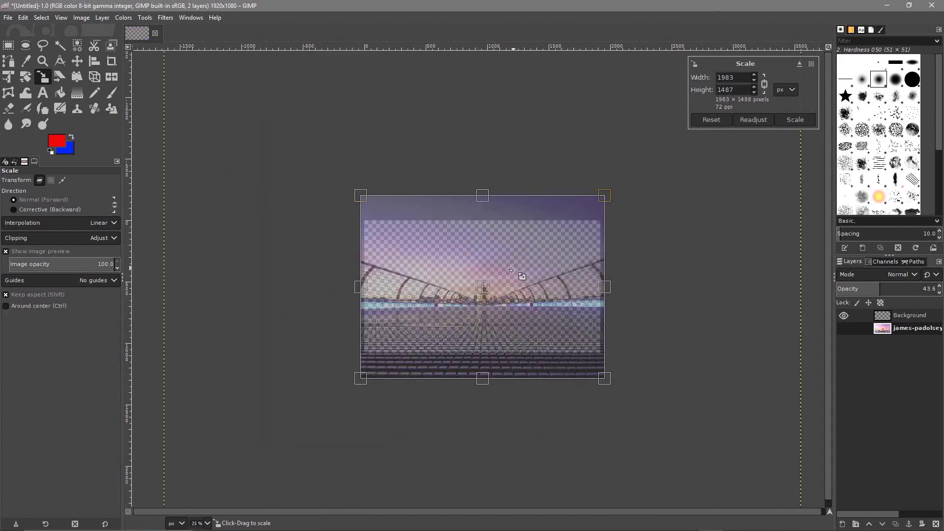
scroll(514, 272, "up", 1)
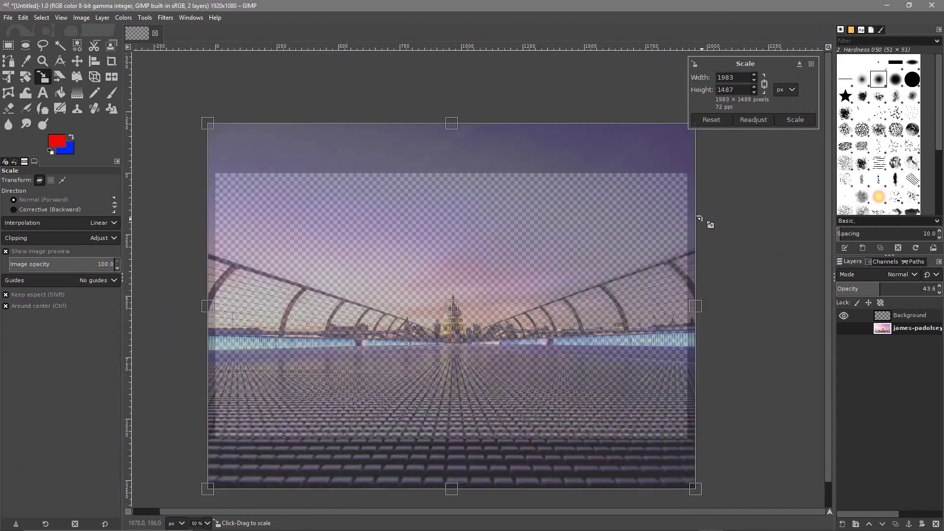
mouse_move(208, 126)
left_mouse_down()
mouse_move(331, 149)
mouse_move(216, 129)
left_mouse_up()
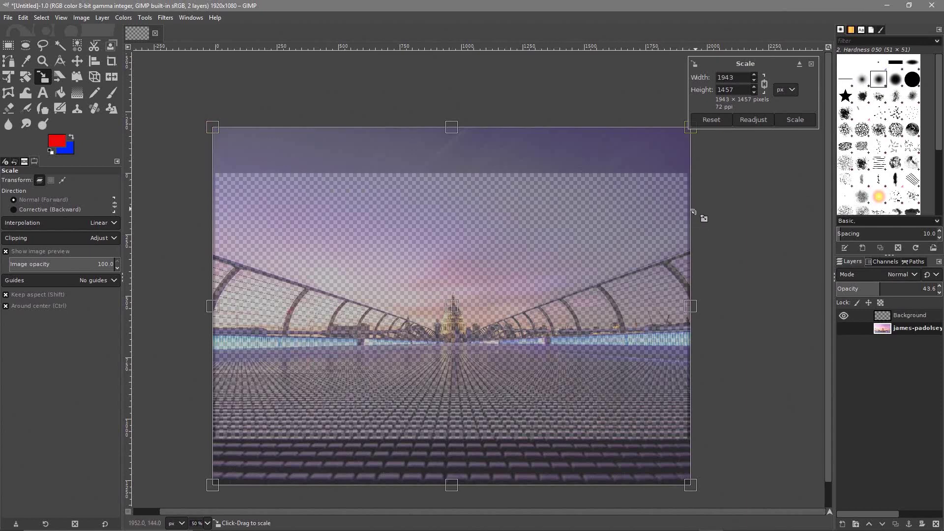
left_click(795, 120)
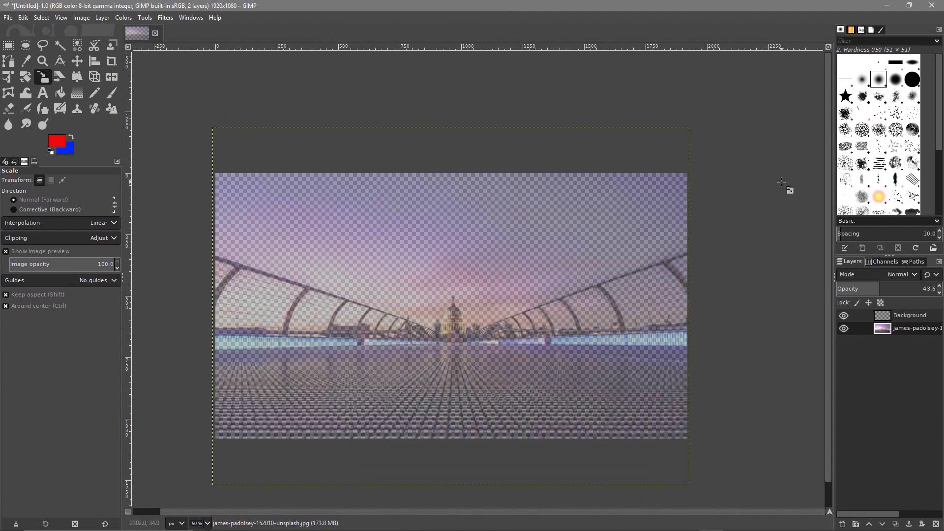
Step: Restore the photo layer to 100% opacity, nudge it upward, and select the Background layer
left_click_drag(880, 295, 937, 290)
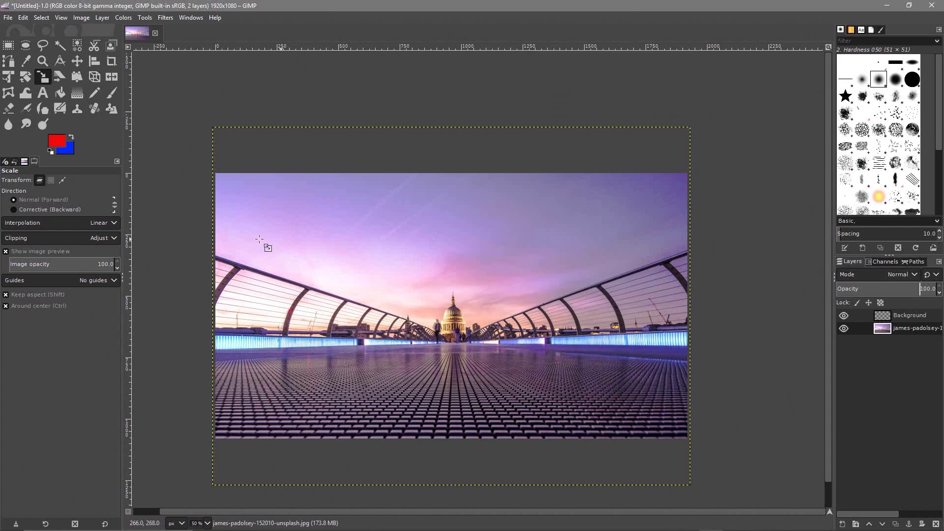
left_click(79, 59)
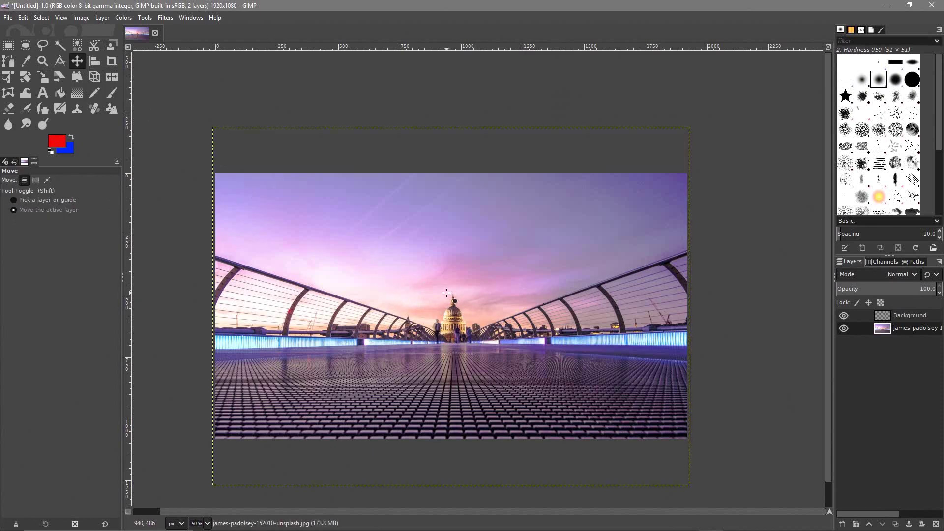
left_click_drag(462, 324, 464, 309)
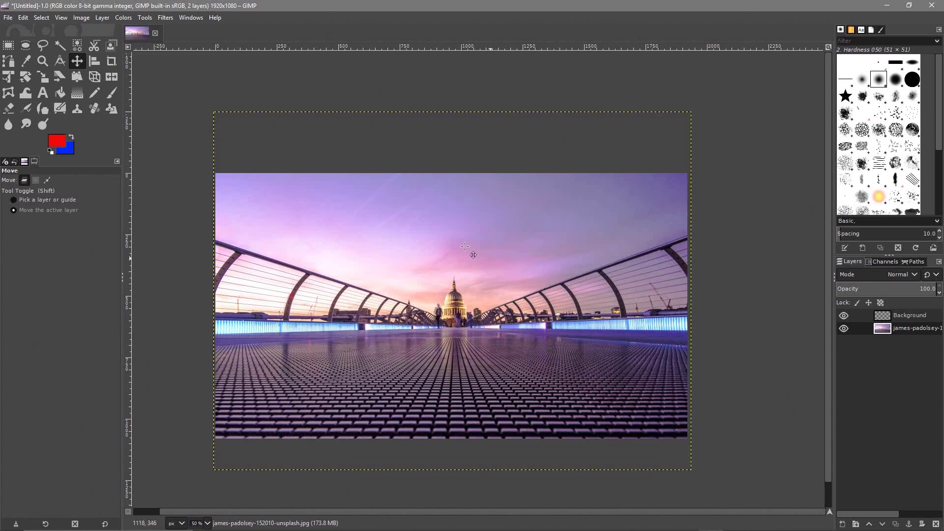
left_click(904, 312)
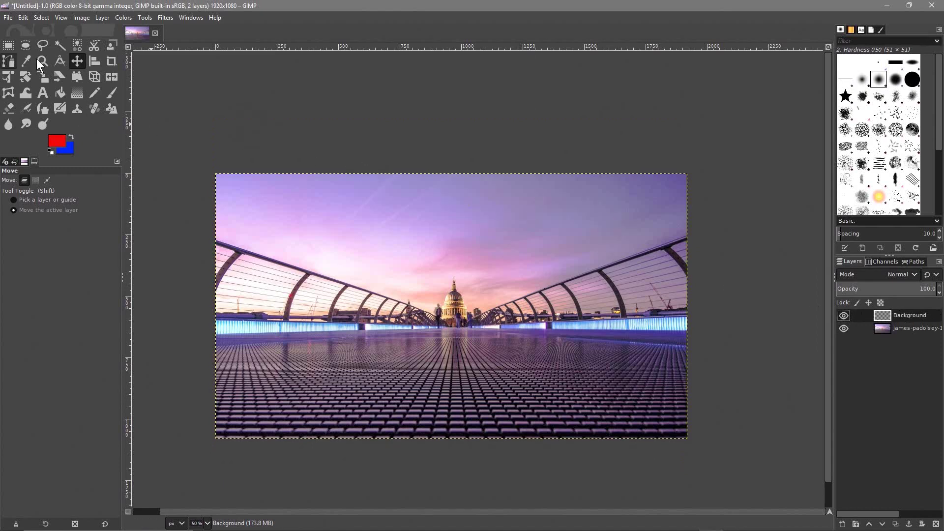
left_click(43, 94)
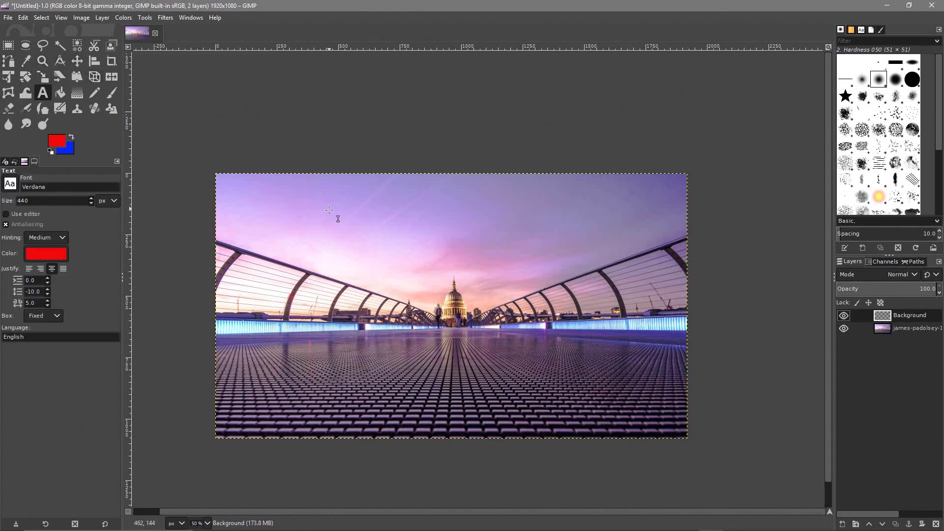
left_click(308, 207)
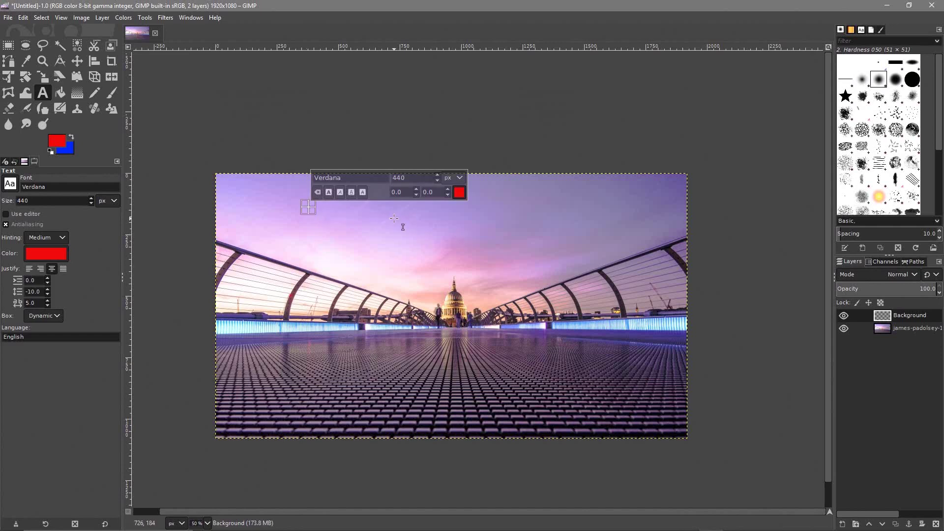
type("www")
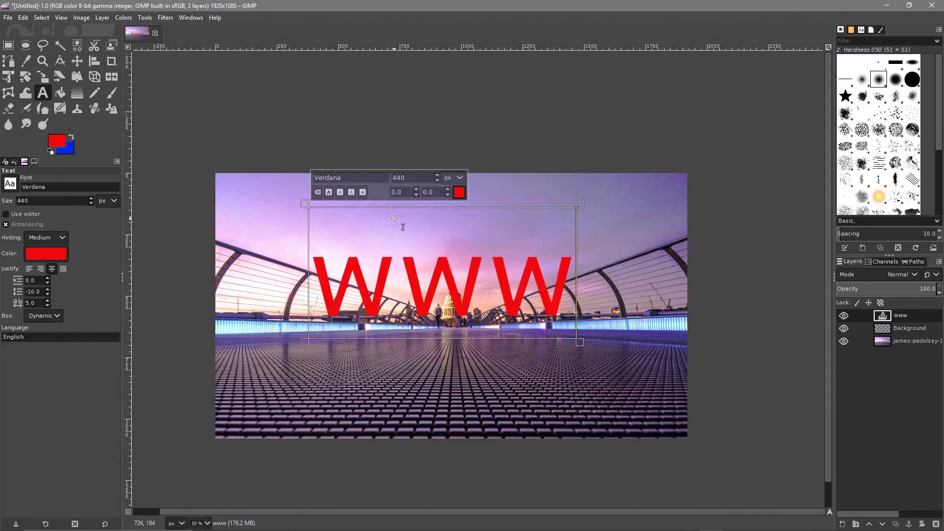
type(".dcpweb.co.uk")
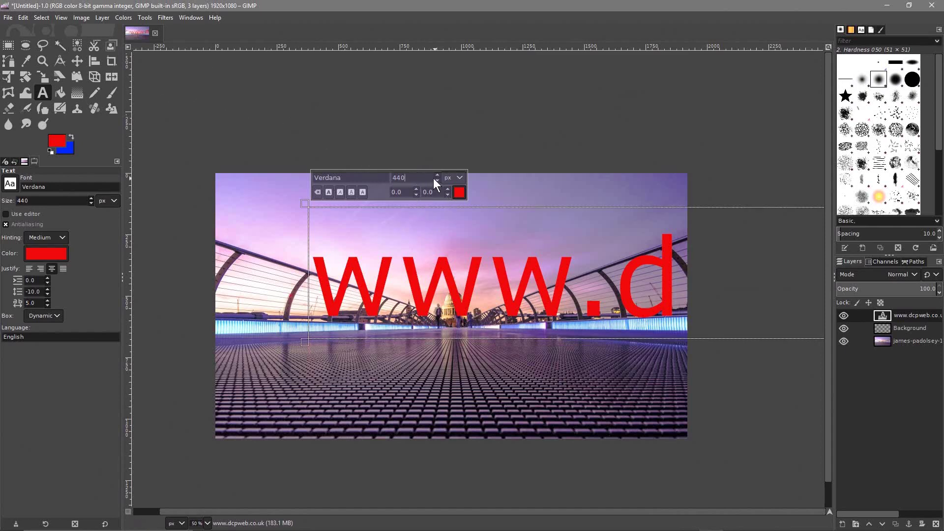
left_click_drag(433, 178, 369, 177)
left_click(472, 283)
key("ctrl+a")
left_click_drag(411, 178, 362, 175)
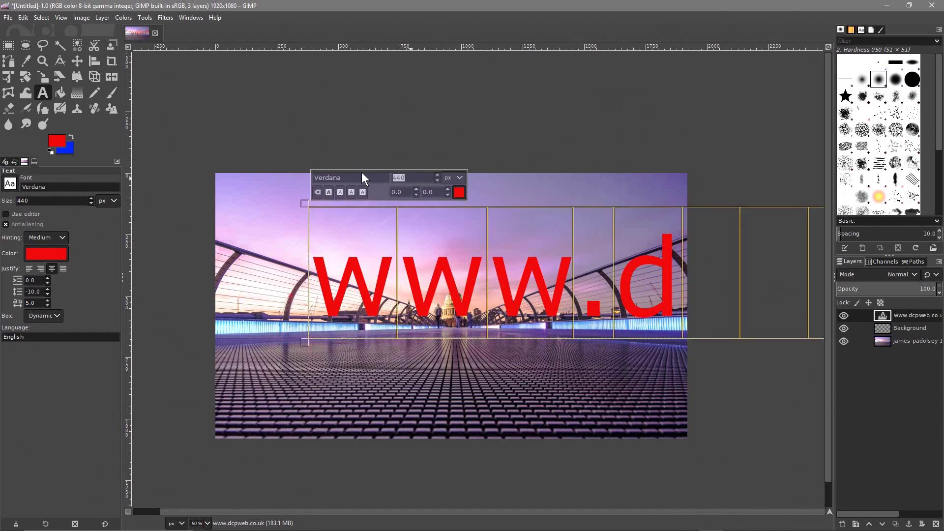
type("120")
key("Return")
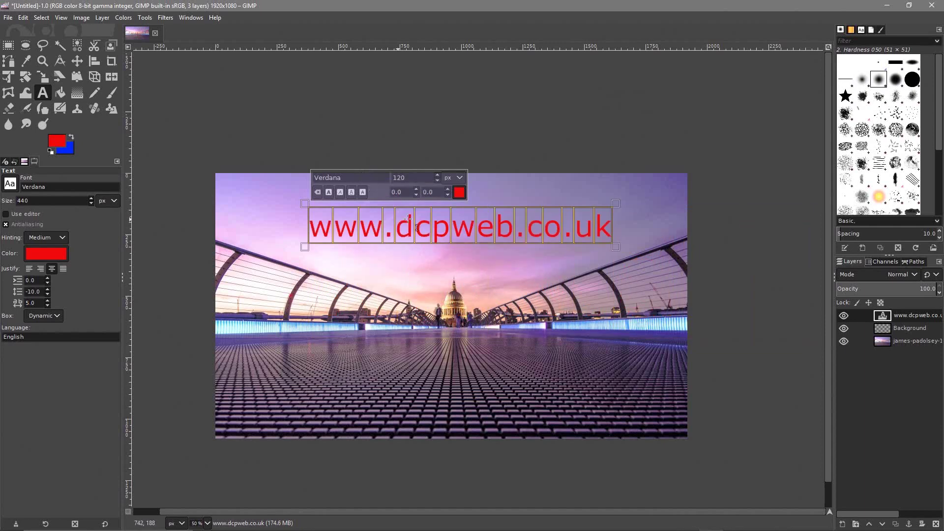
Step: Try the Wasted font, then set the text to 'Year supply of fairy cakes'
left_click(14, 186)
scroll(46, 255, "down", 3)
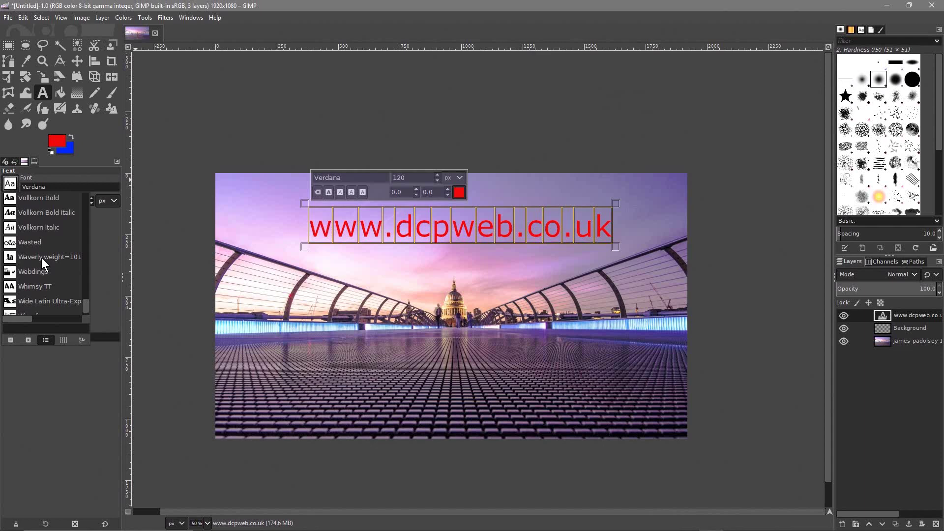
left_click(39, 241)
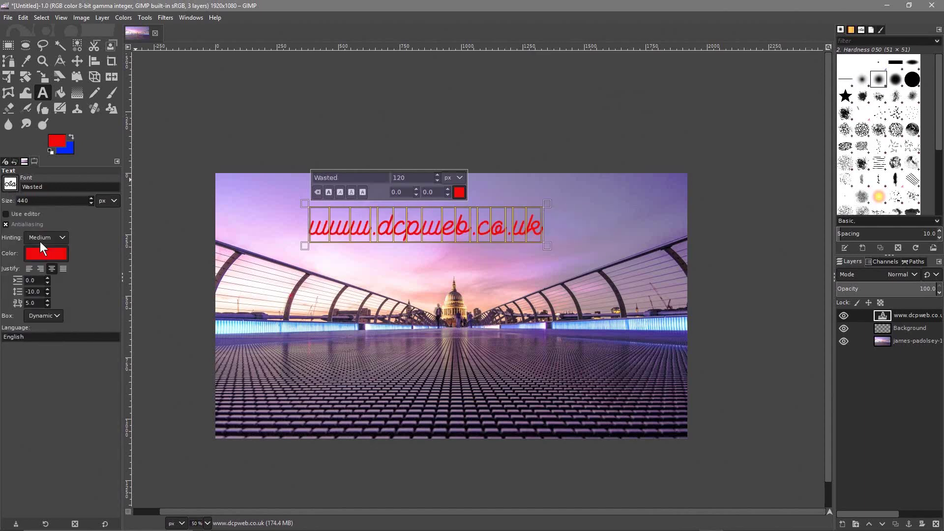
left_click(15, 187)
scroll(32, 274, "down", 1)
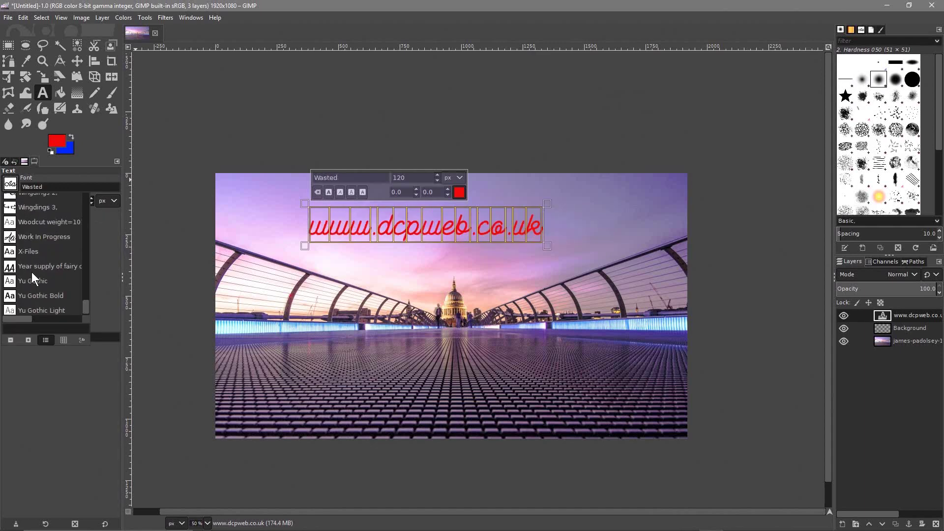
left_click(34, 263)
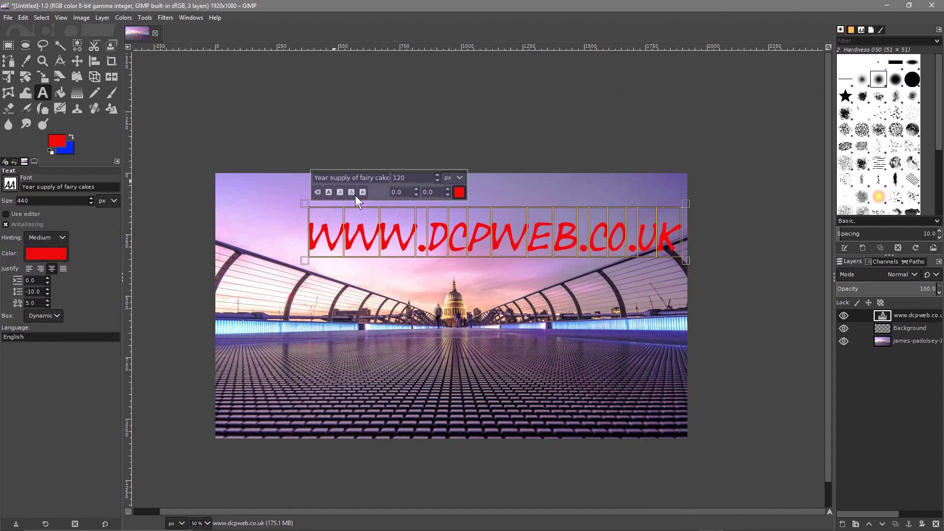
Step: Move the text layer up and left so it sits centred near the top
left_click(76, 64)
left_click_drag(449, 240, 414, 211)
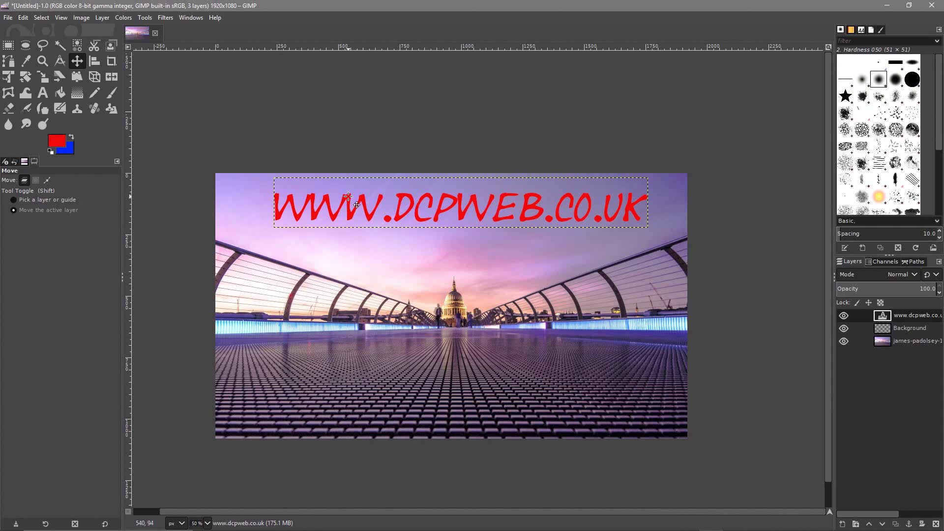
left_click_drag(398, 199, 395, 199)
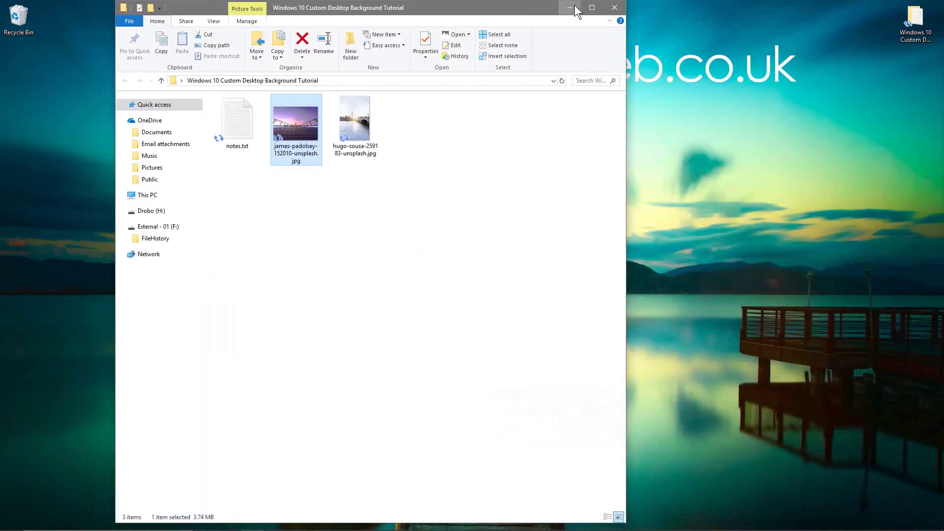
left_click(574, 7)
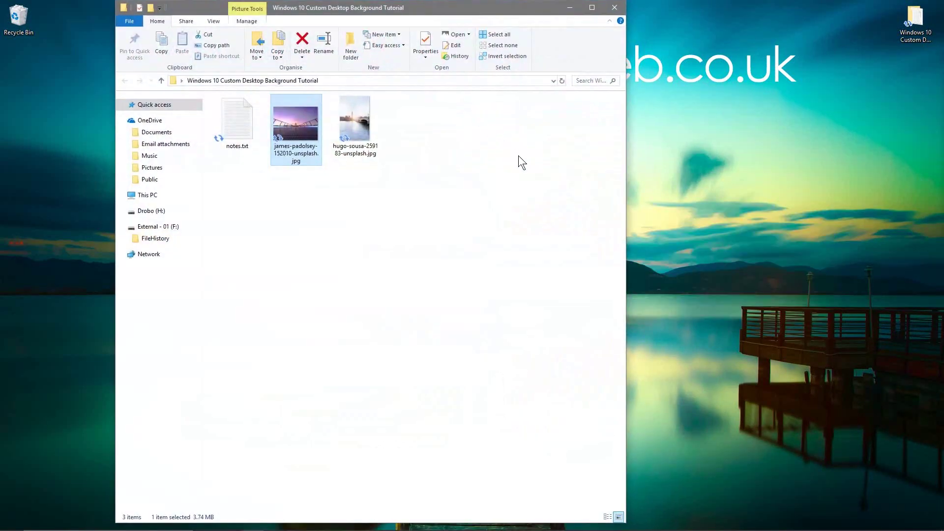
key("alt+Tab")
key("alt+Tab")
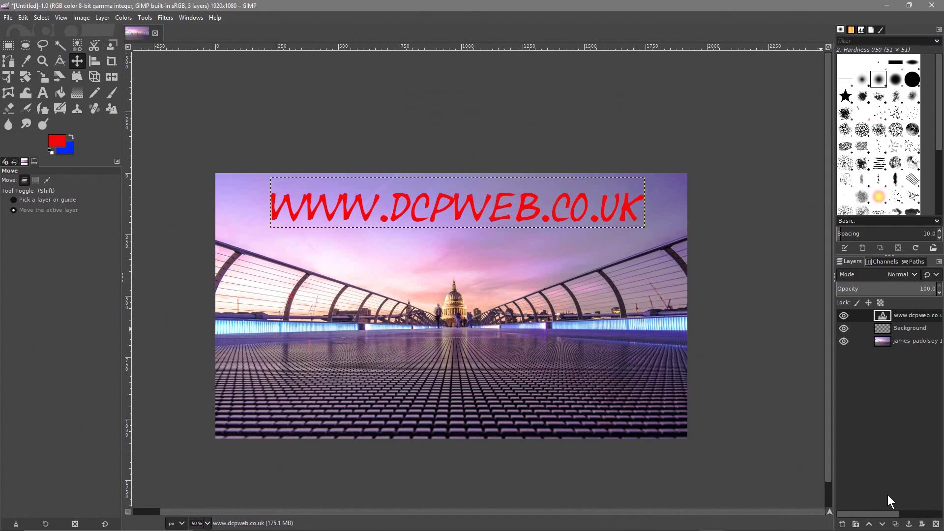
left_click(936, 525)
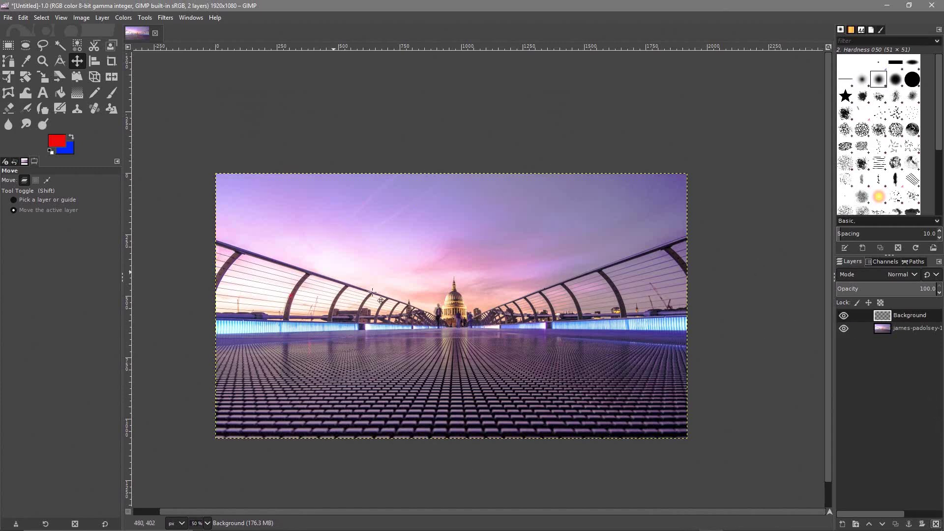
scroll(379, 298, "up", 1)
scroll(409, 276, "down", 1)
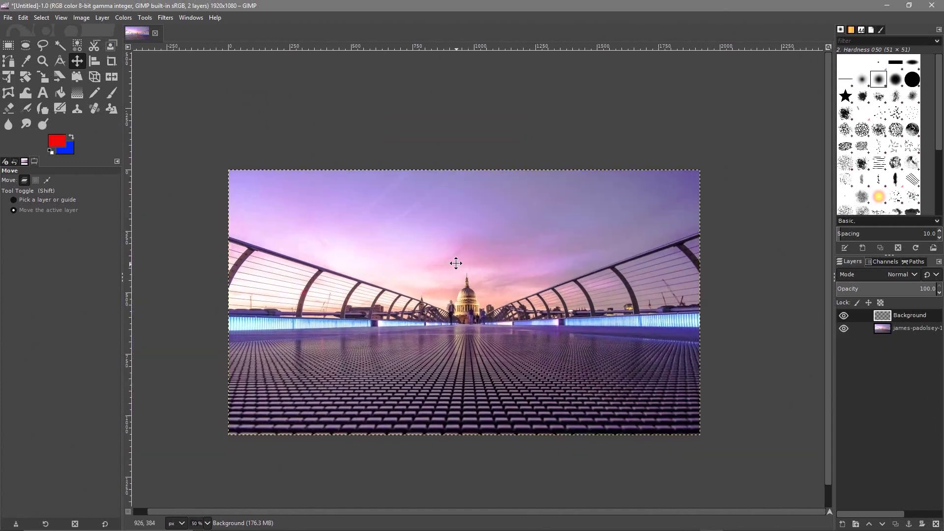
Step: Export As into the Desktop's Windows 10 Custom Desktop Background Tutorial folder with JPEG type
left_click(8, 17)
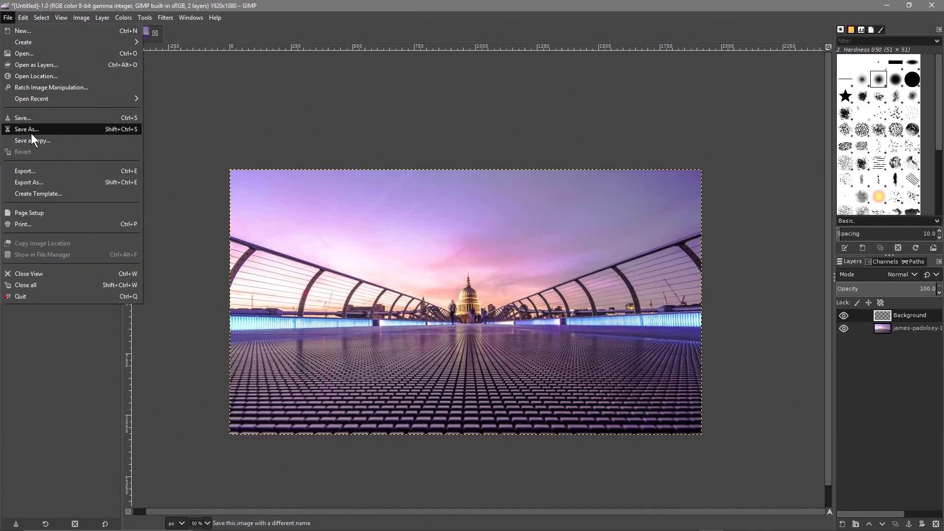
left_click(31, 182)
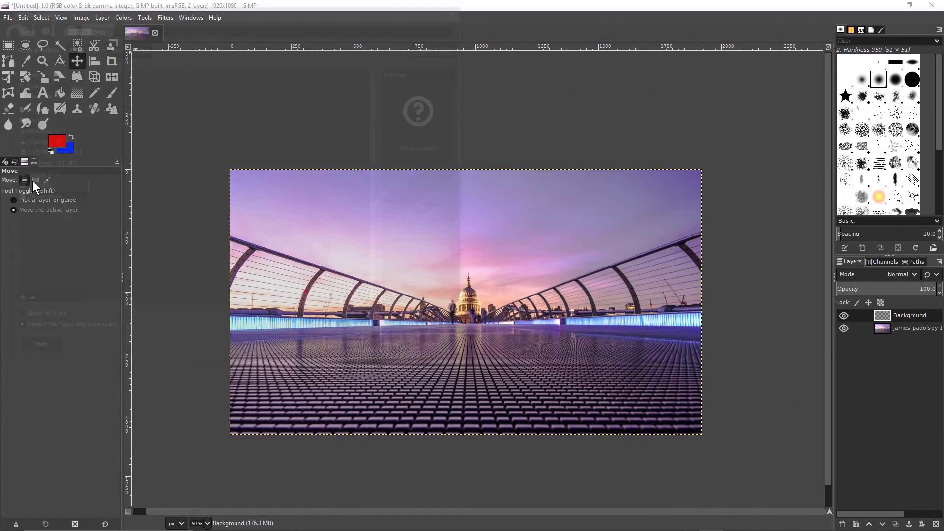
left_click(30, 119)
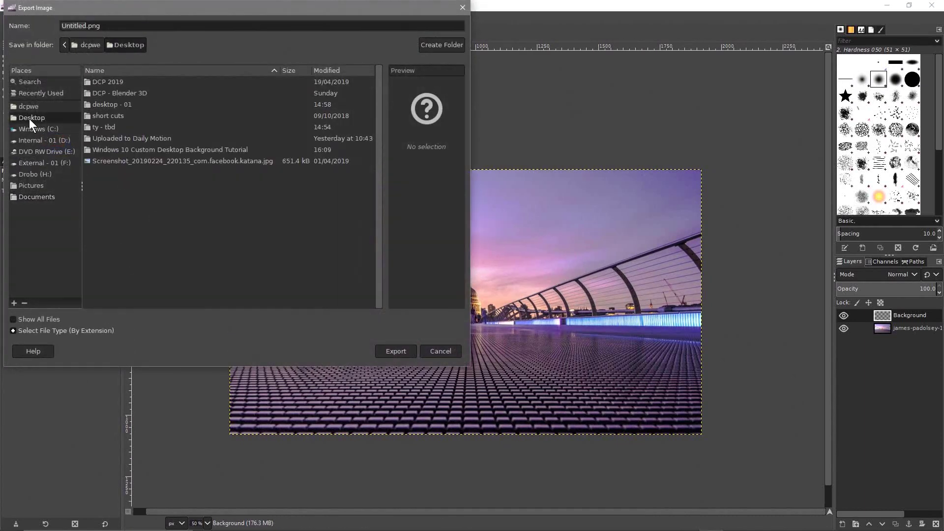
double_click(126, 148)
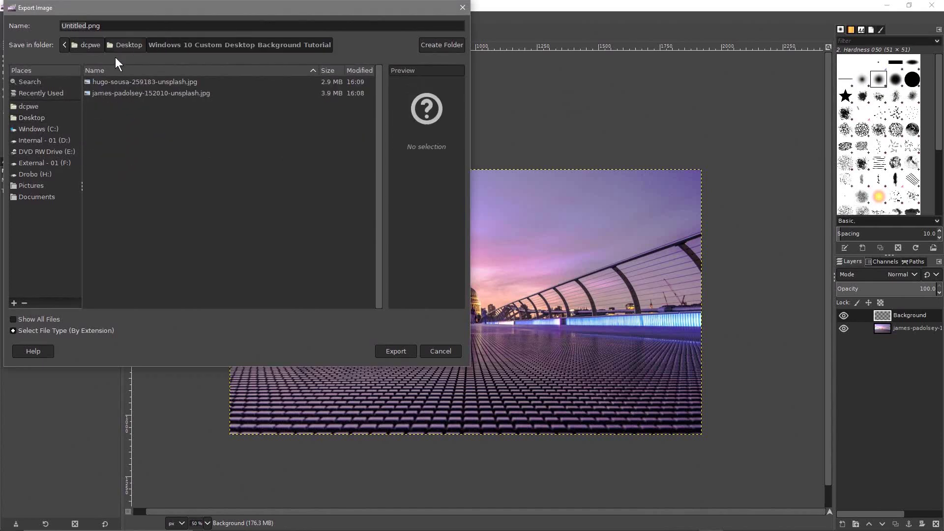
left_click(41, 329)
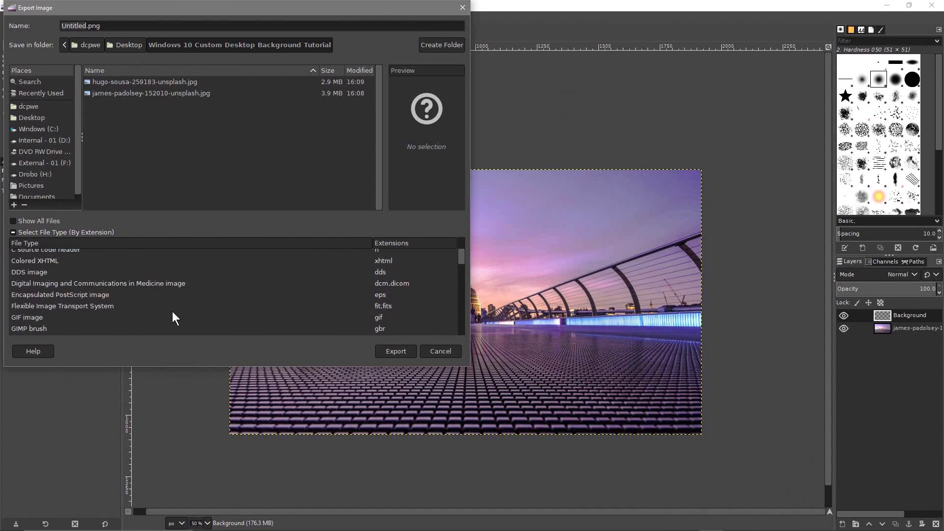
scroll(172, 312, "down", 4)
left_click(178, 304)
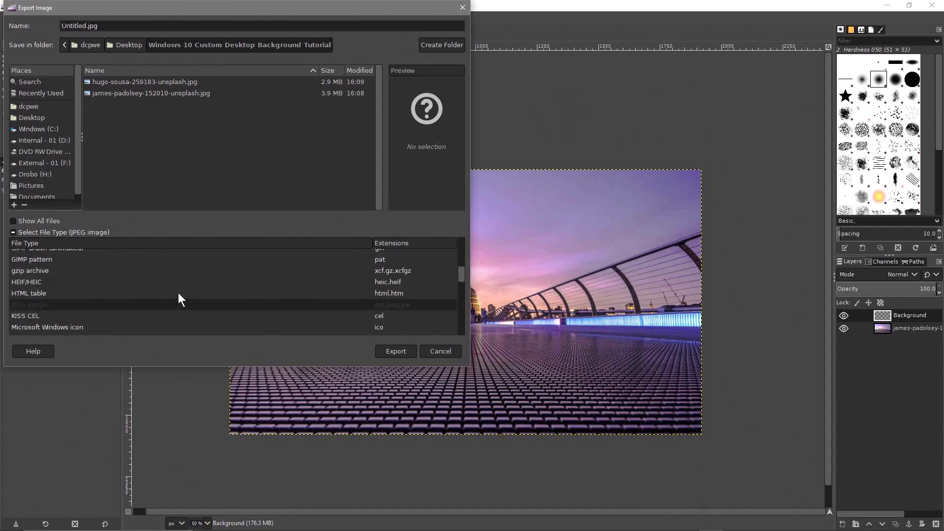
Step: Name the file dt-background-01 and export it as JPEG
left_click_drag(87, 26, 19, 28)
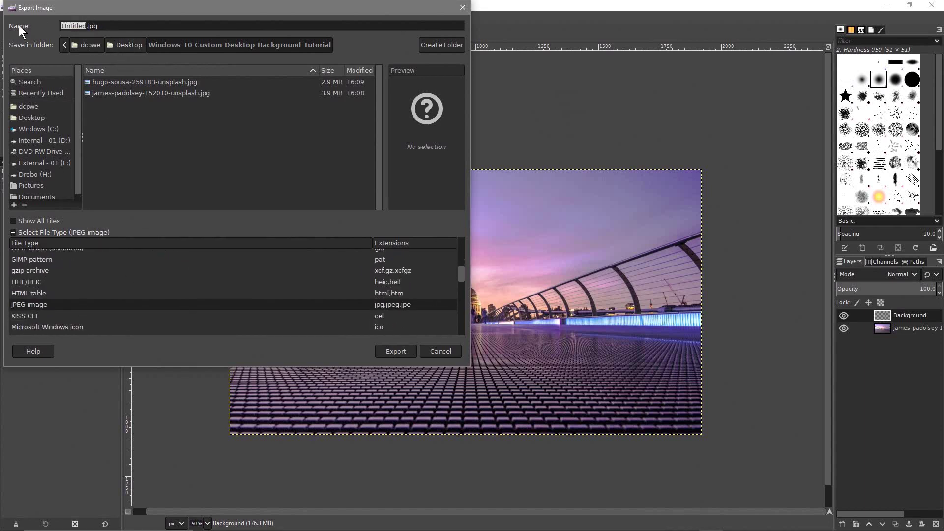
type("dt-backgourn")
key("BackSpace")
key("BackSpace")
key("BackSpace")
key("BackSpace")
type("round-01")
left_click(400, 351)
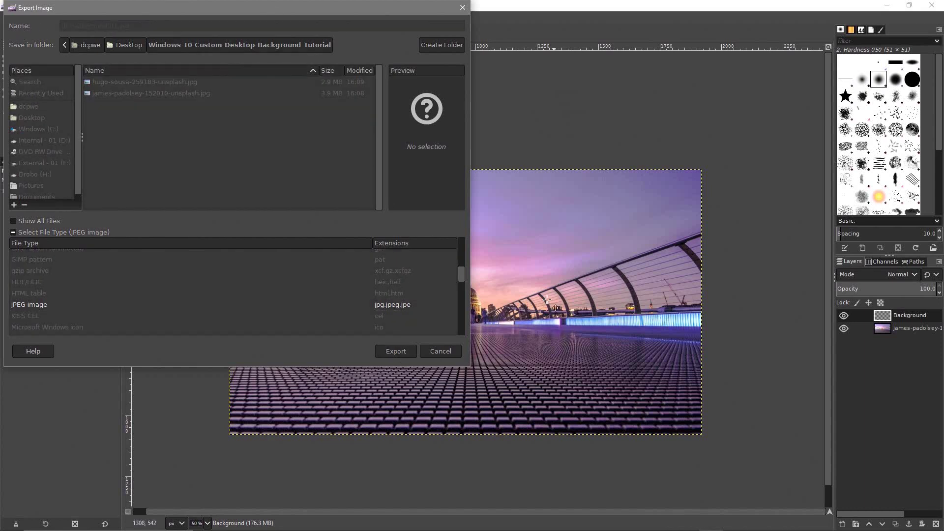
left_click(473, 374)
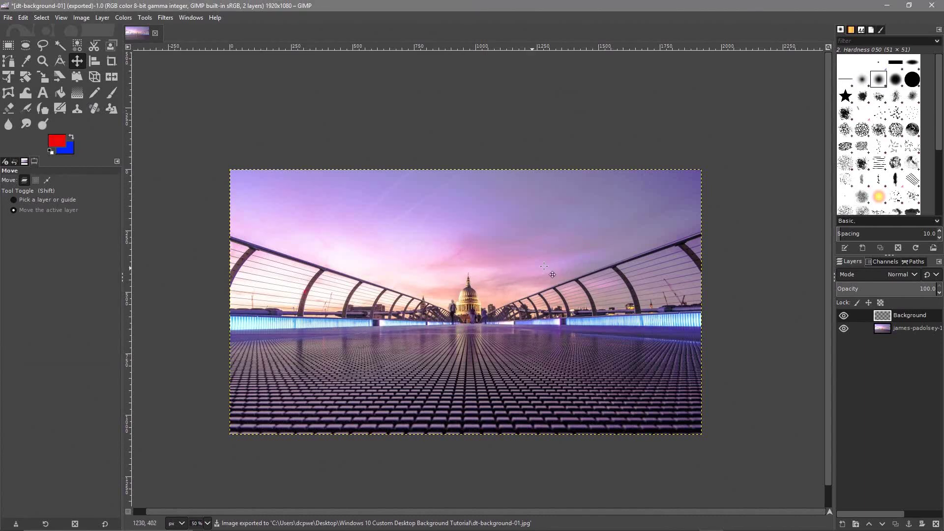
Step: Delete the james-padolsey bridge layer and drag hugo-sousa-259183-unsplash.jpg into GIMP as a layer
left_click(896, 327)
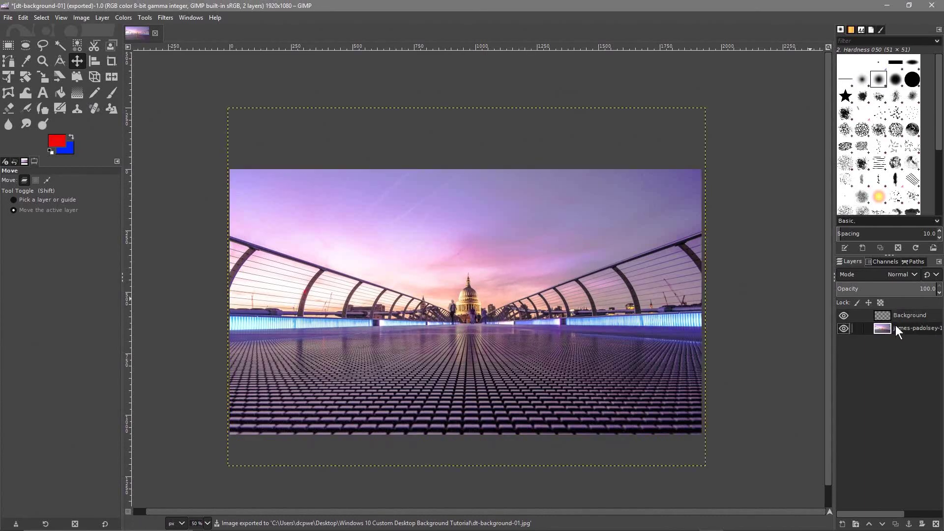
left_click(935, 524)
key("alt+Tab")
key("alt+Tab")
key("alt+Tab")
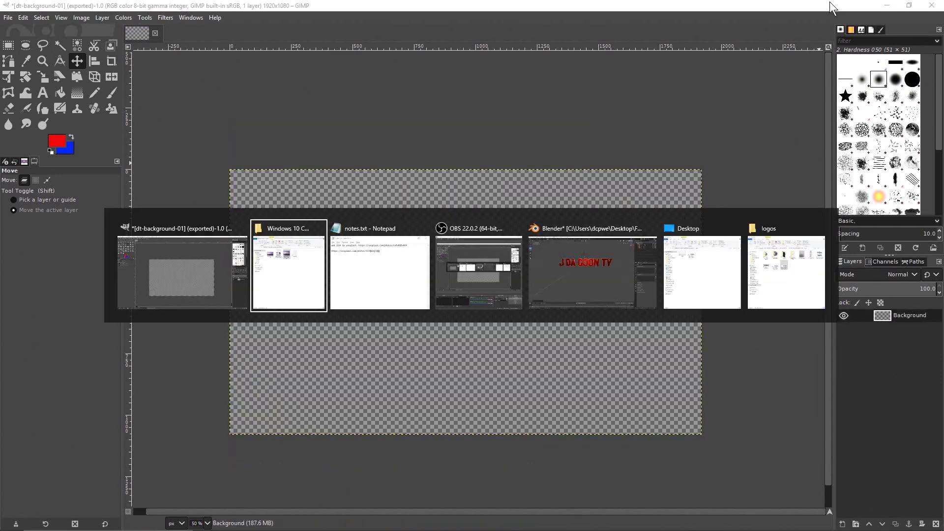
key("alt+Tab")
key("alt+Tab")
key("alt+Tab")
key("alt+Tab")
key("alt+Tab")
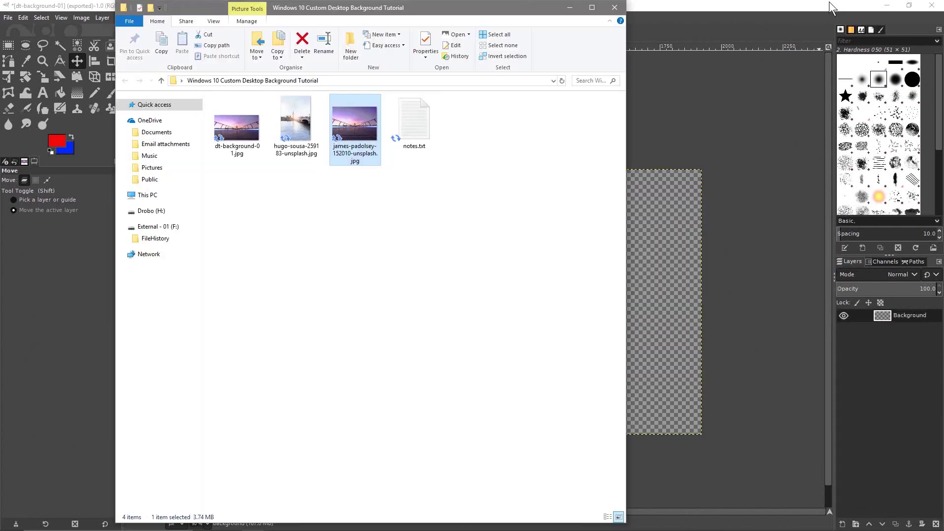
left_click(287, 118)
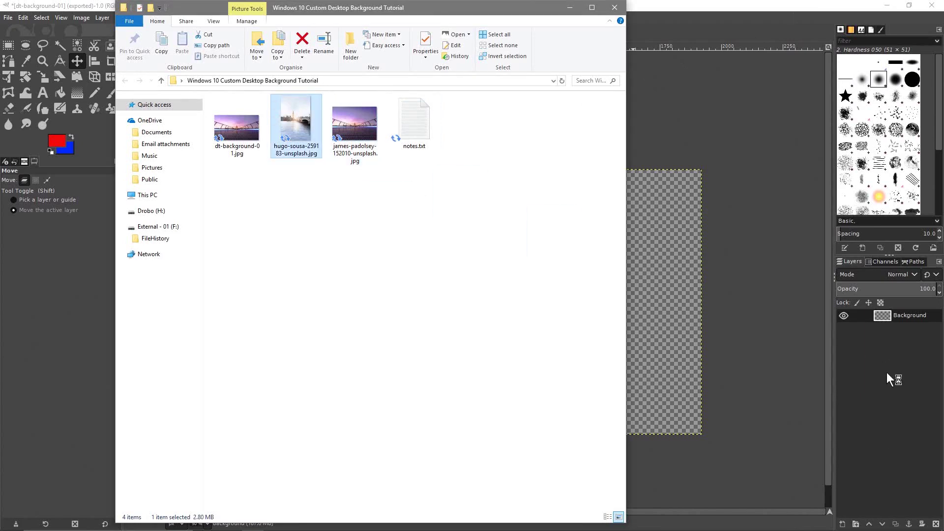
left_click(660, 7)
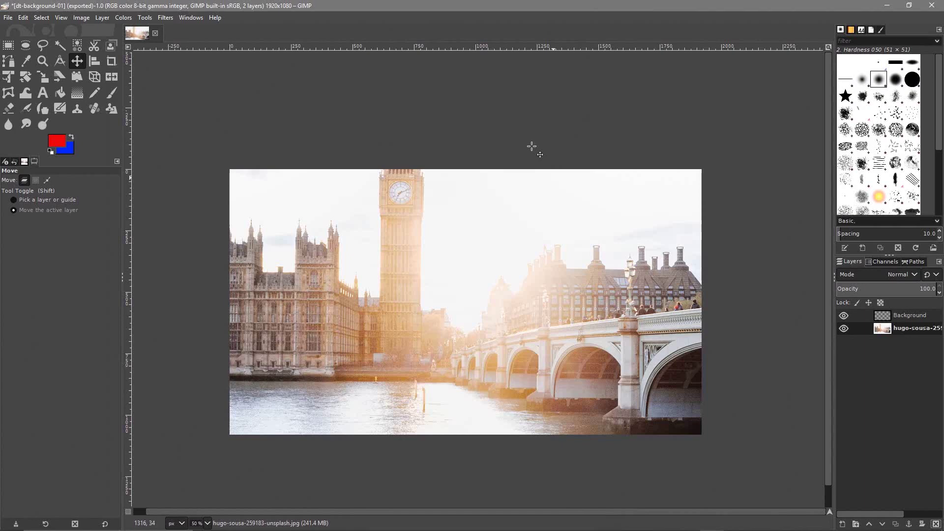
scroll(491, 270, "down", 4)
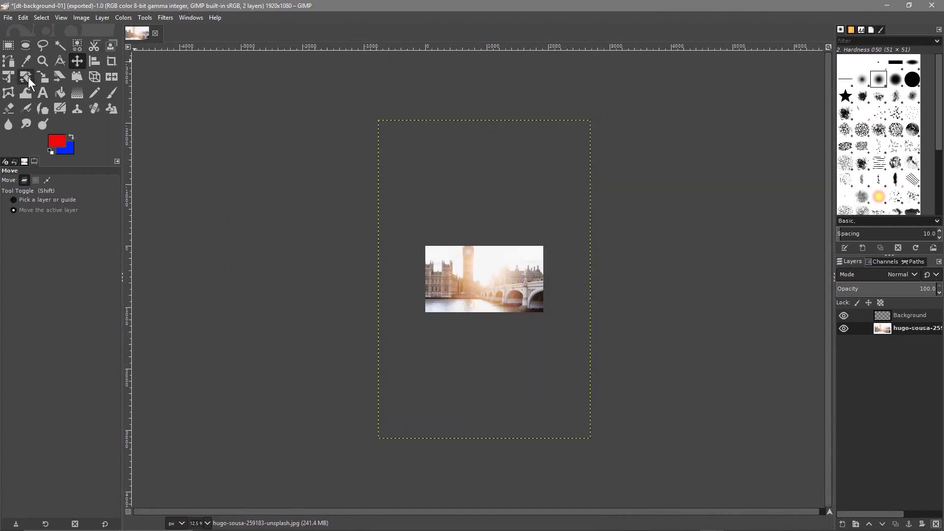
Step: Scale the London photo layer down from its centre at reduced opacity to canvas size
left_click(43, 77)
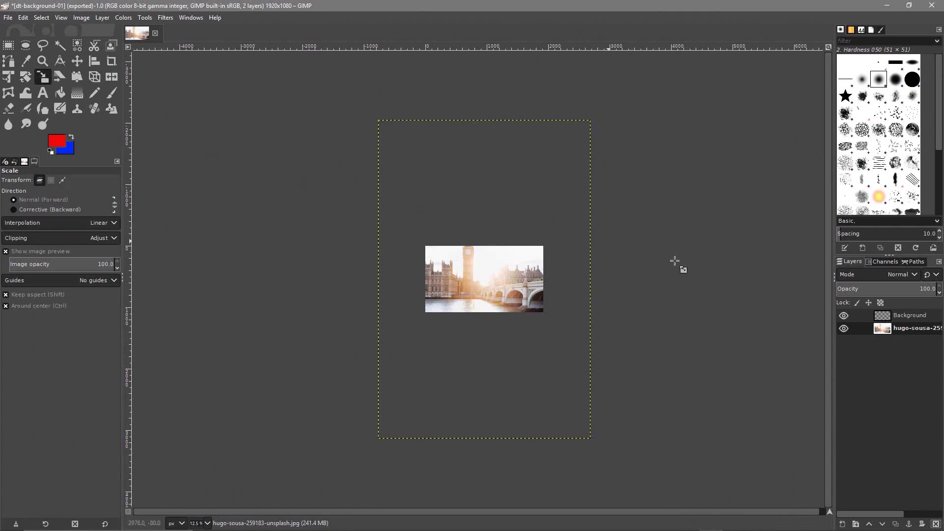
left_click(883, 290)
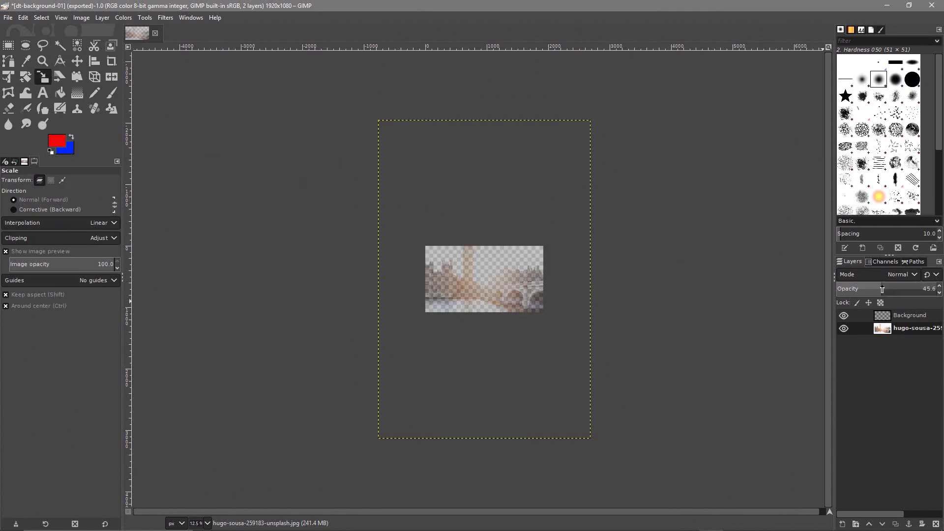
left_click(450, 180)
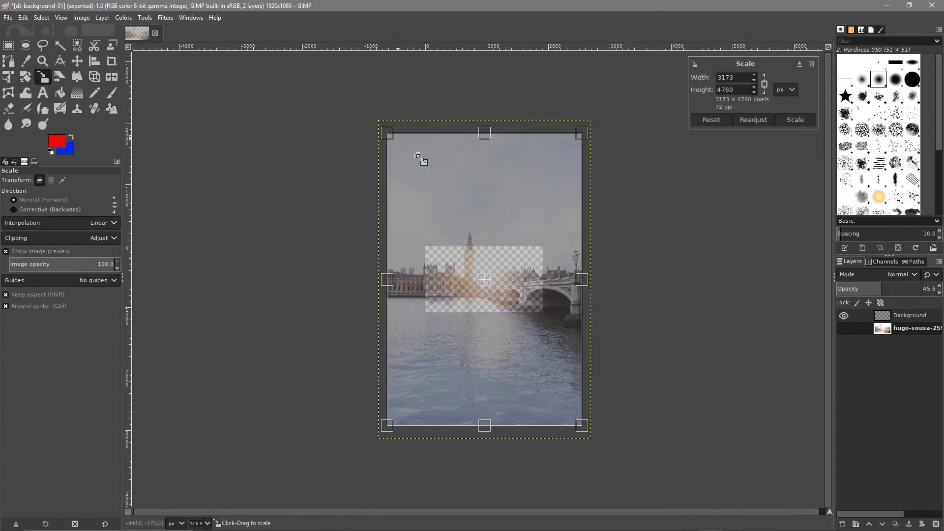
left_click_drag(418, 157, 507, 234)
scroll(520, 291, "up", 2)
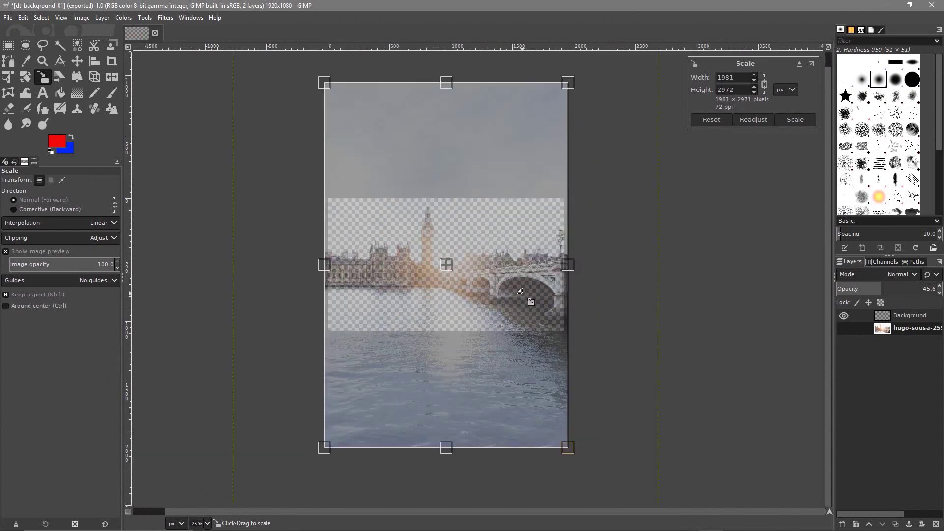
key("ctrl")
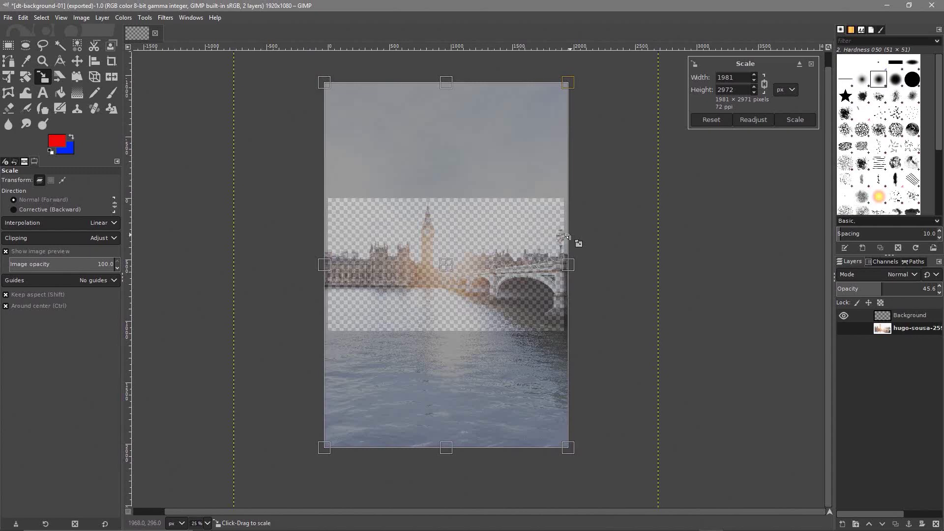
left_click(794, 120)
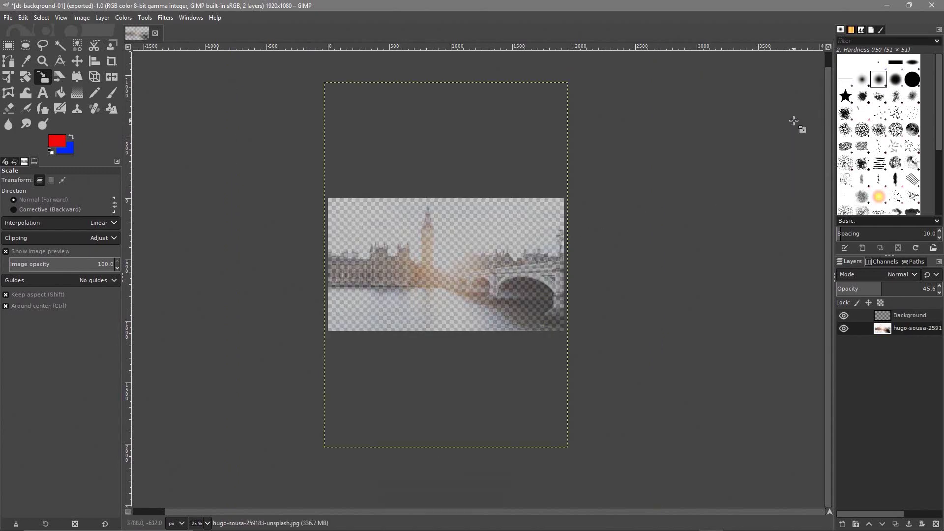
Step: Restore full opacity and move the photo down to fill the 1920×1080 canvas
left_click_drag(878, 290, 937, 289)
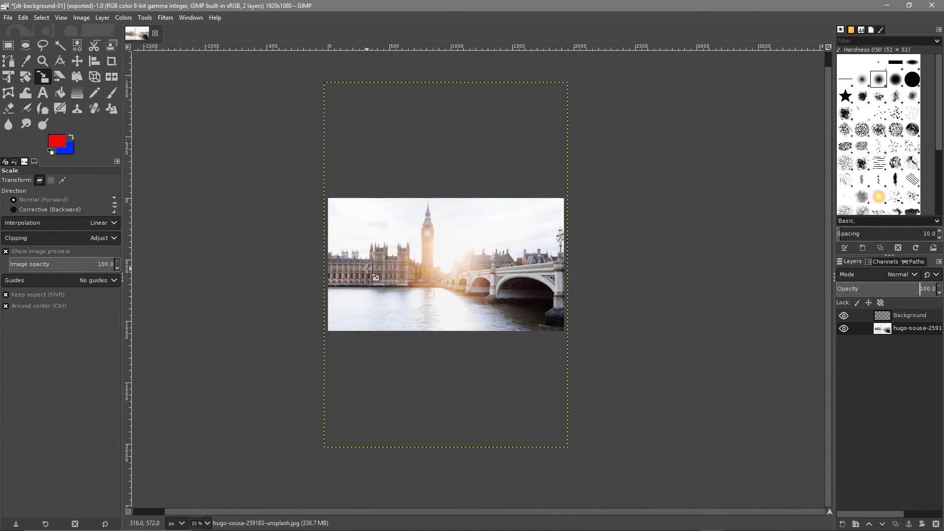
scroll(368, 269, "up", 2)
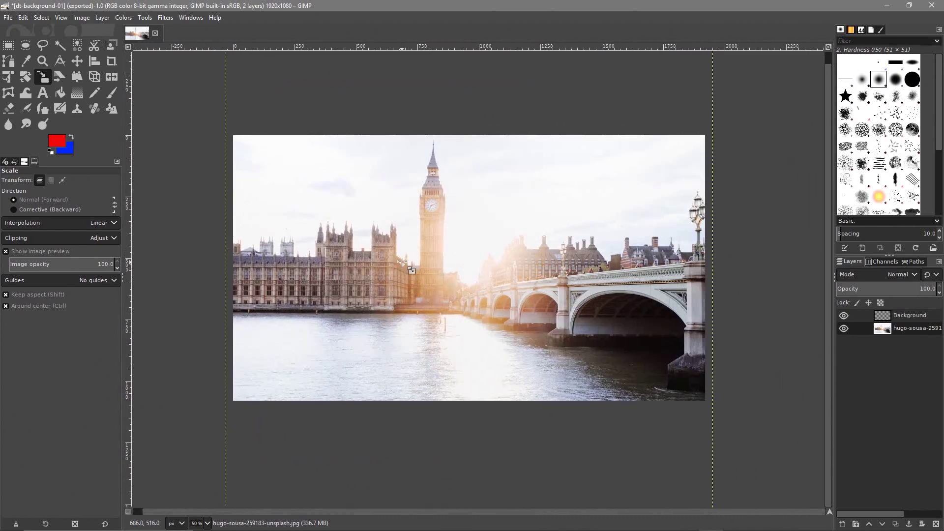
left_click(78, 60)
left_click_drag(451, 234, 456, 282)
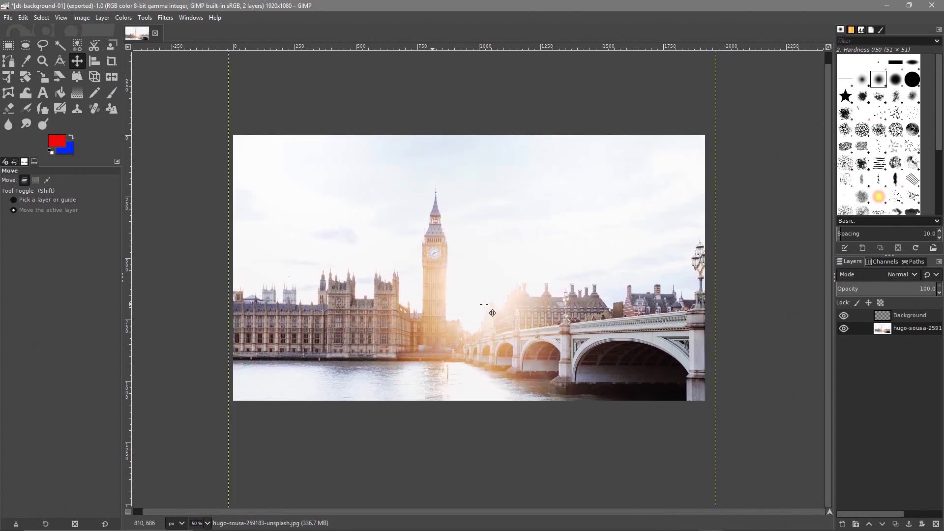
Step: Export the image as dt-background-02.jpg at JPEG quality 90, then quit GIMP
left_click(11, 17)
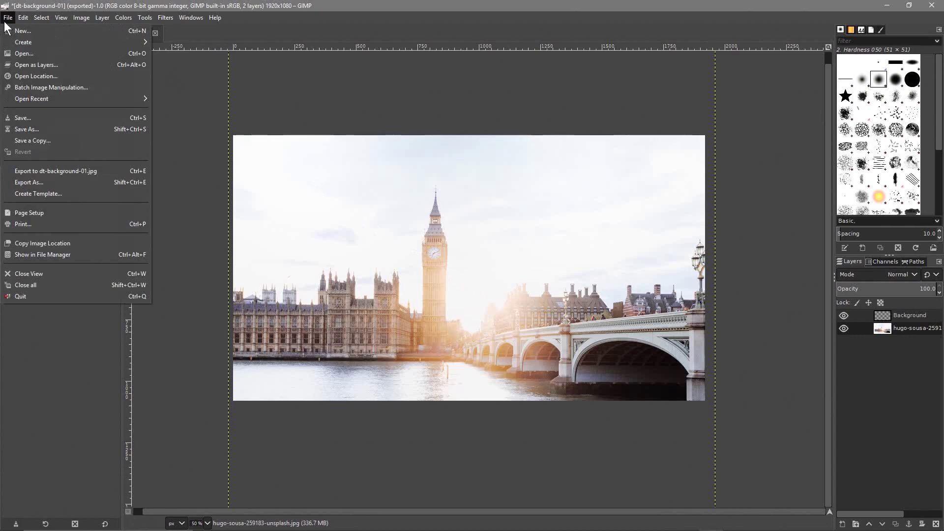
left_click(31, 182)
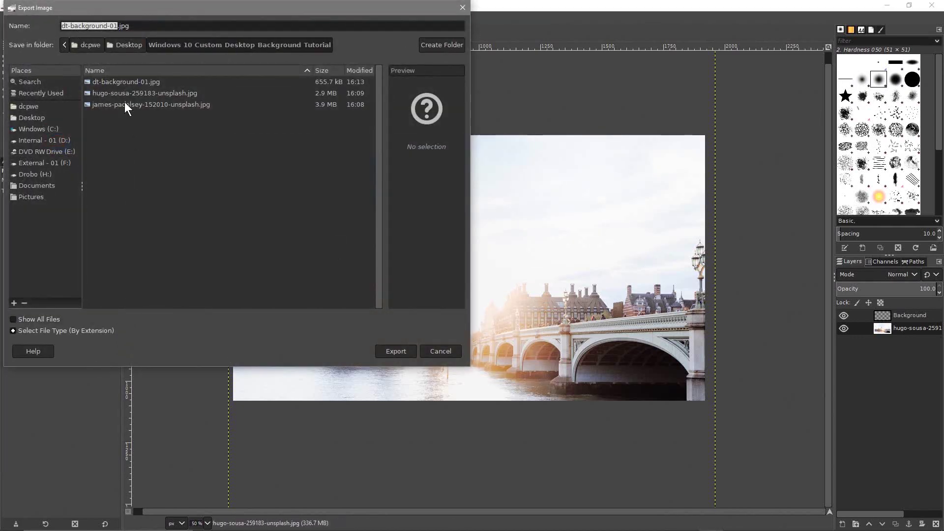
key("Right")
key("Delete")
key("BackSpace")
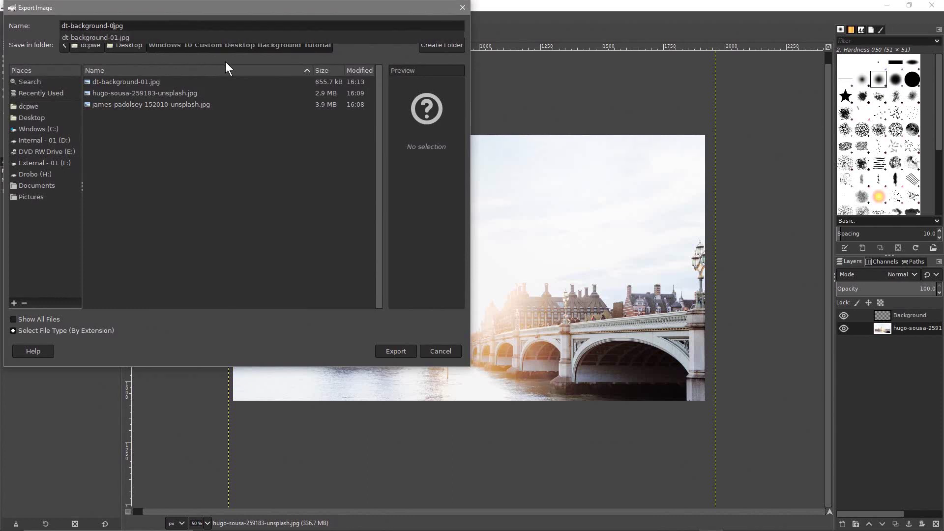
type("2.")
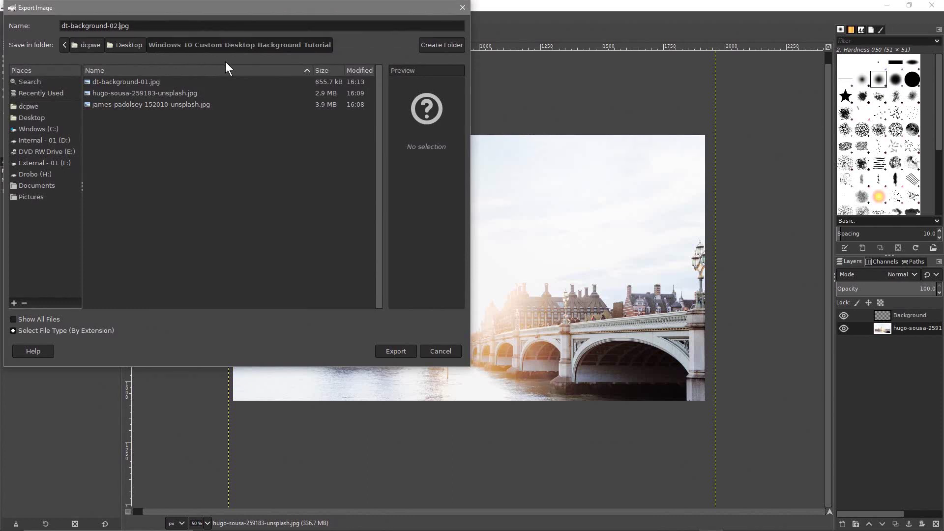
left_click(399, 348)
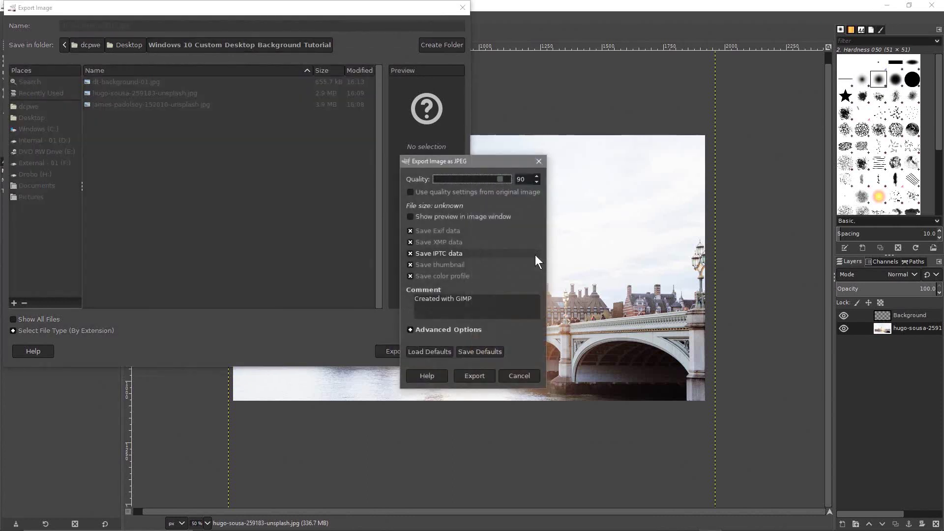
left_click(476, 376)
left_click(932, 5)
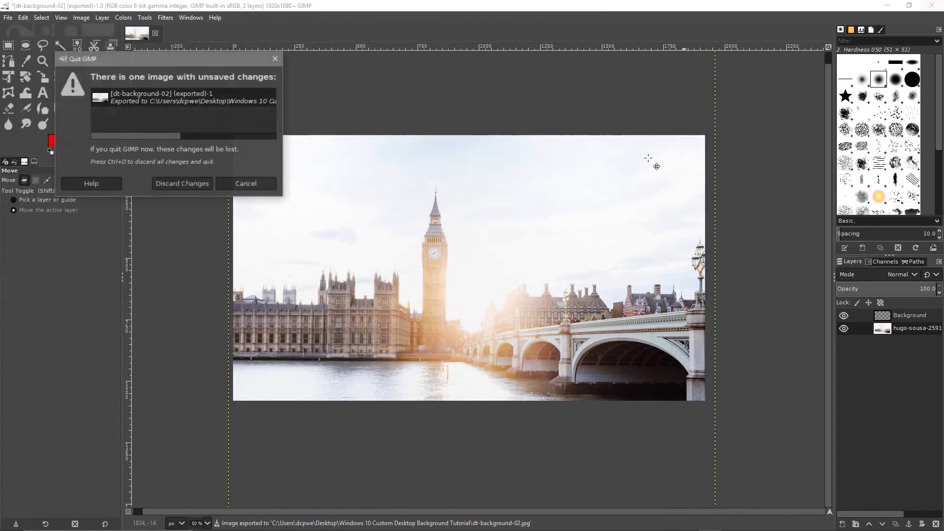
Step: Discard GIMP's changes, then set dt-background-01.jpg and dt-background-02.jpg as wallpaper in turn
left_click(182, 184)
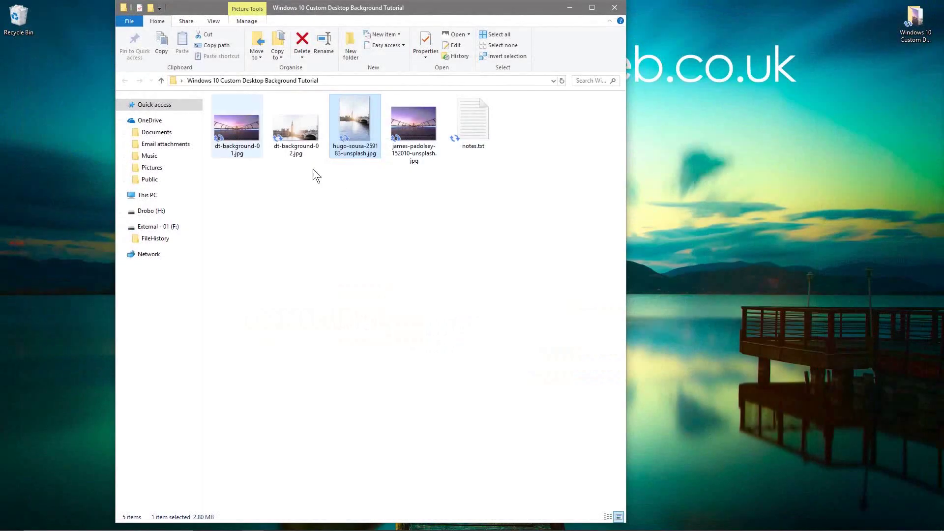
left_click(319, 140)
left_click(226, 136)
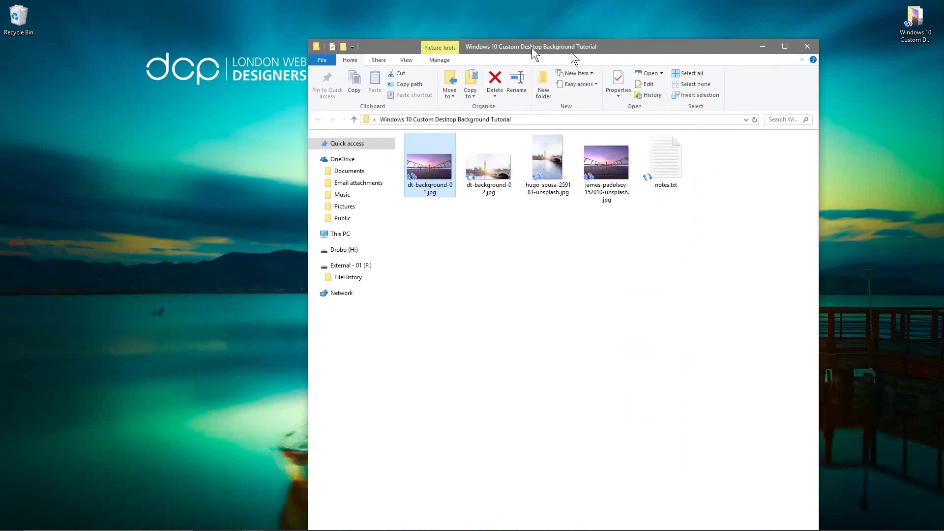
left_click_drag(571, 52, 569, 128)
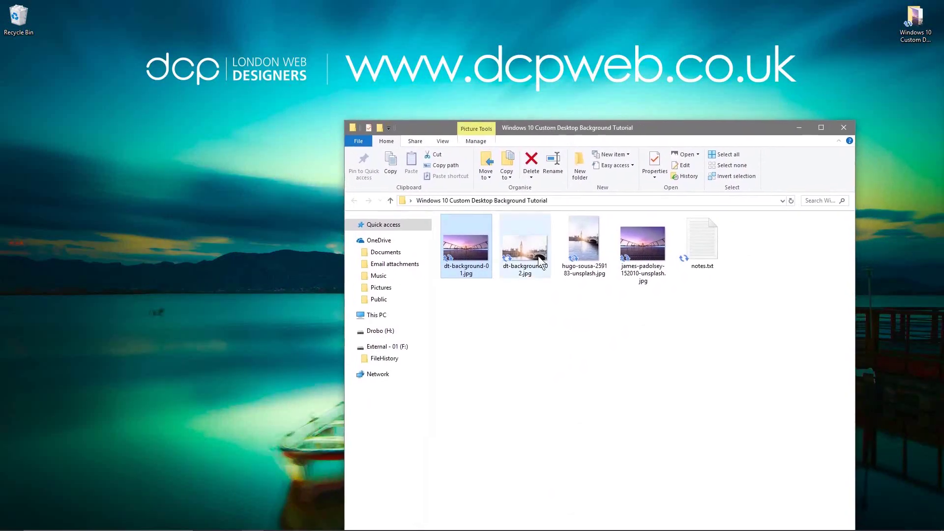
double_click(462, 247)
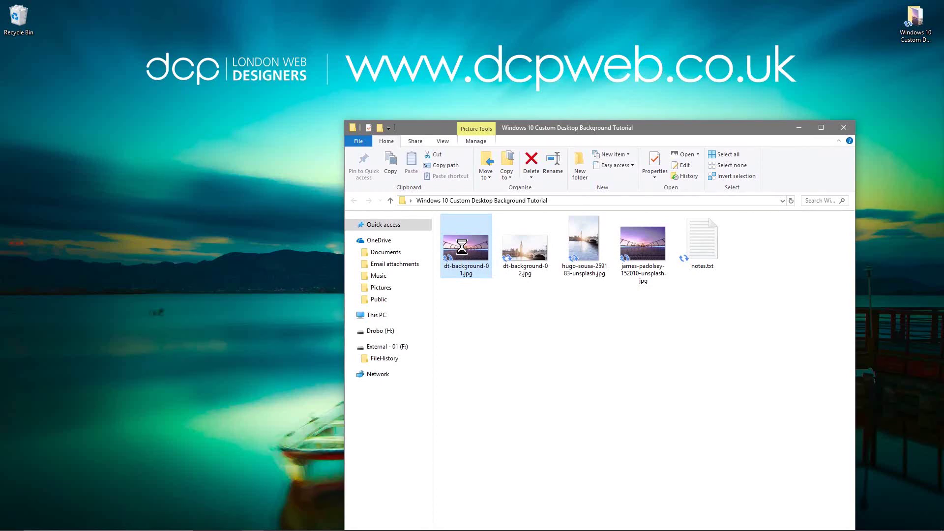
right_click(462, 247)
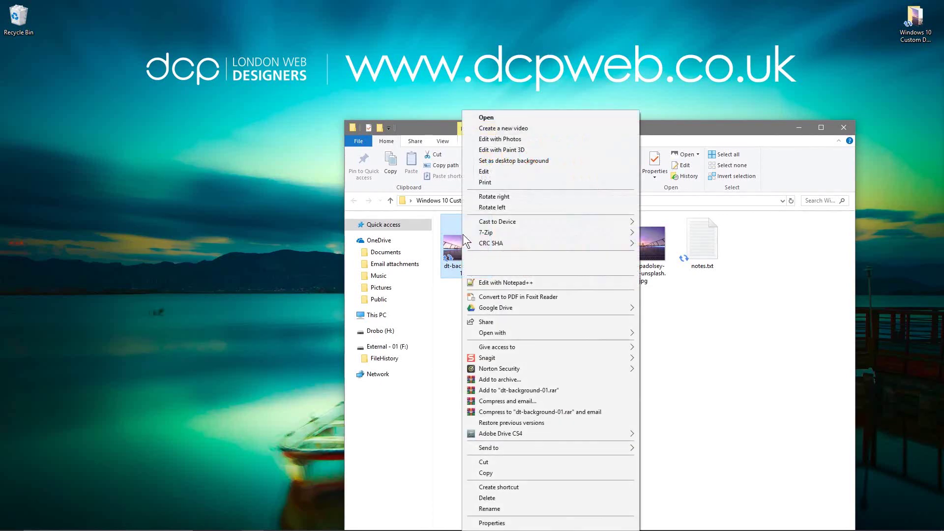
left_click(500, 160)
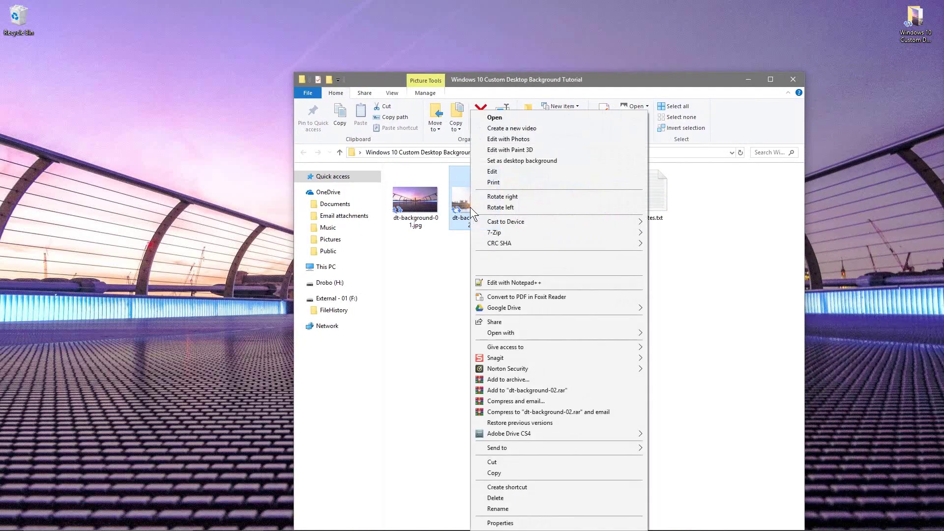
left_click(517, 160)
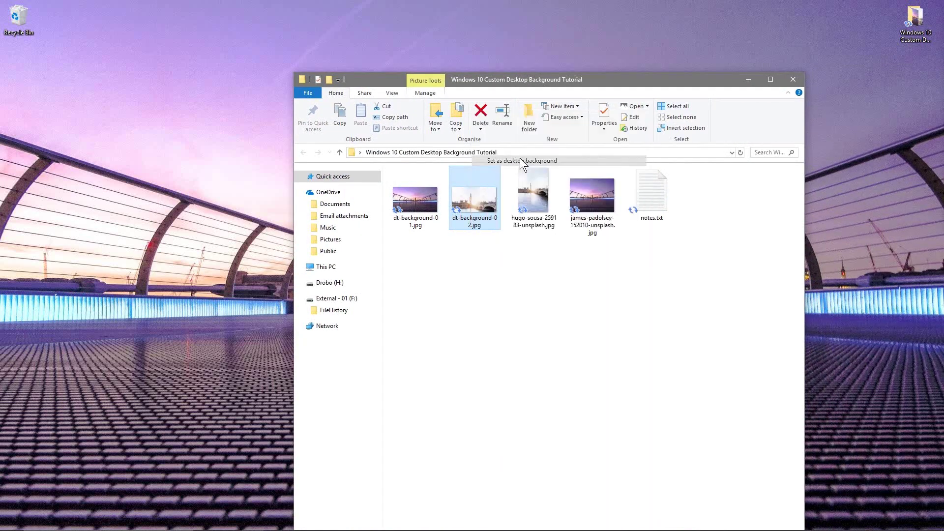
left_click_drag(482, 81, 477, 107)
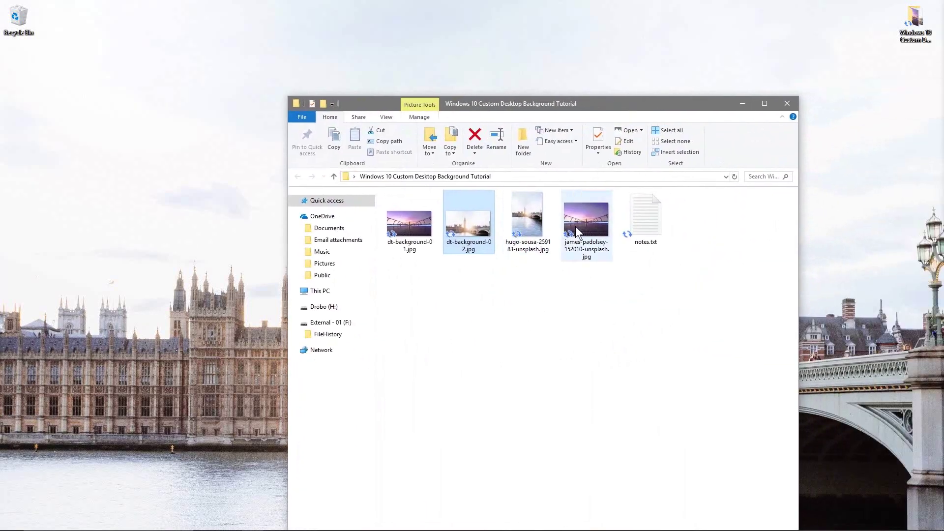
Step: Set the original hugo-sousa-259183-unsplash.jpg photo as the desktop wallpaper
left_click(600, 216)
double_click(532, 220)
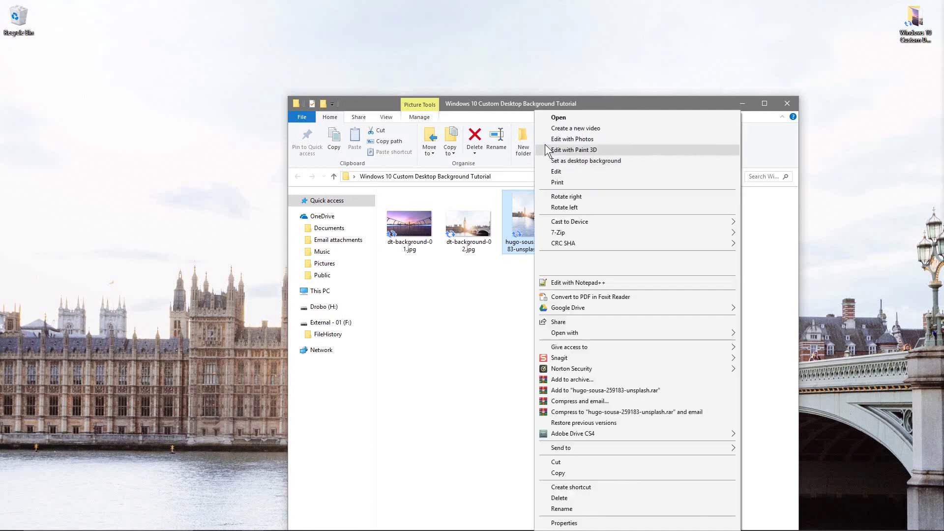
right_click(535, 217)
left_click(561, 161)
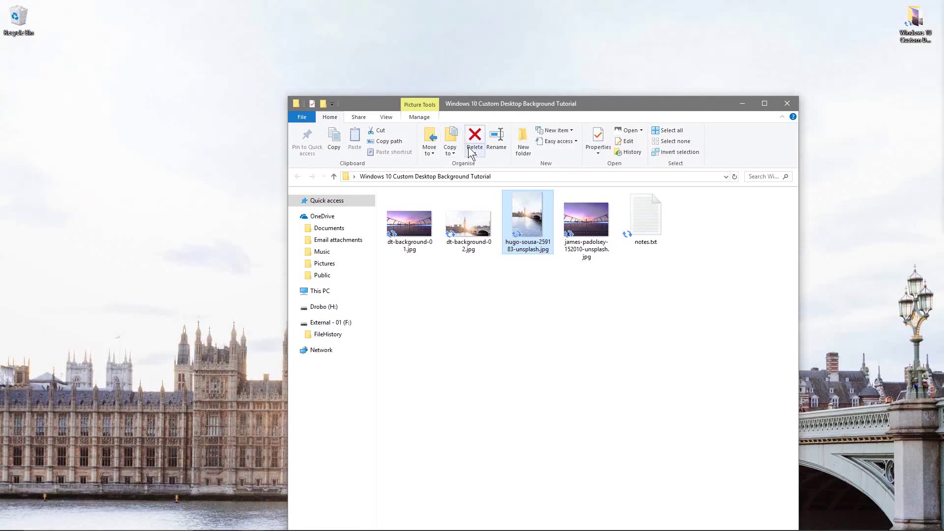
left_click_drag(721, 97, 721, 139)
left_click_drag(591, 141, 666, 92)
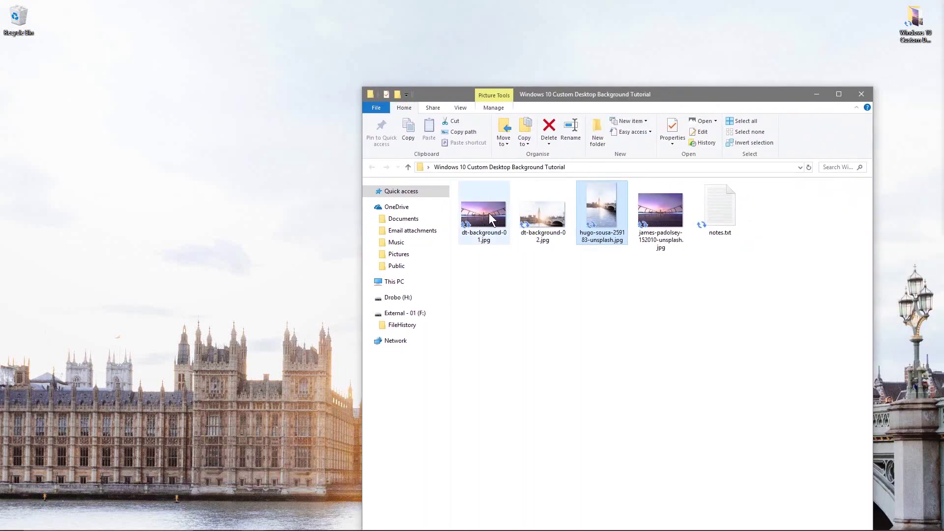
Step: Set the original james-padolsey-152010-unsplash.jpg photo as the desktop wallpaper
left_click(660, 211)
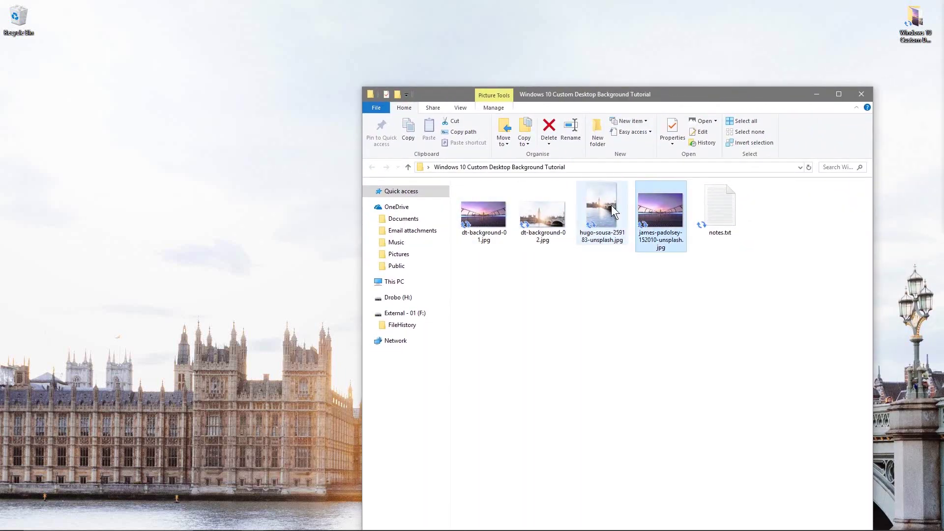
right_click(659, 209)
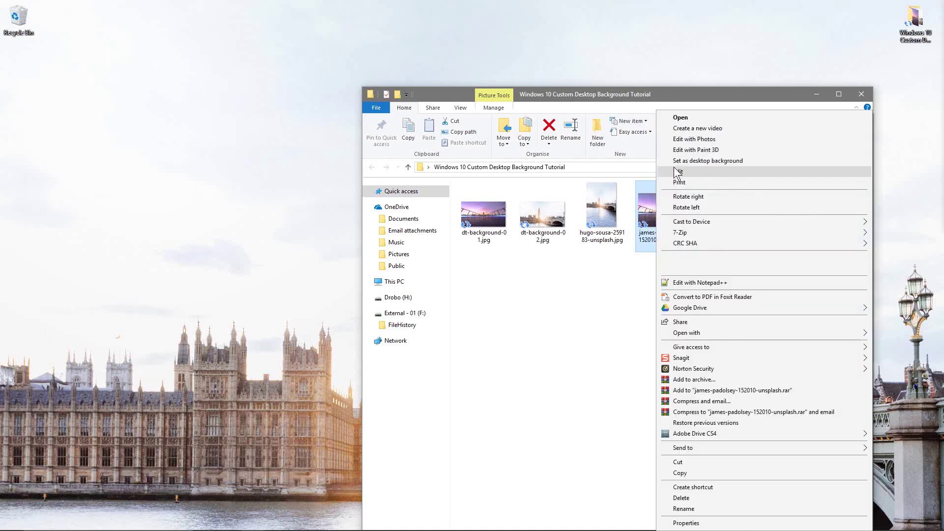
left_click(678, 160)
left_click_drag(594, 93, 520, 95)
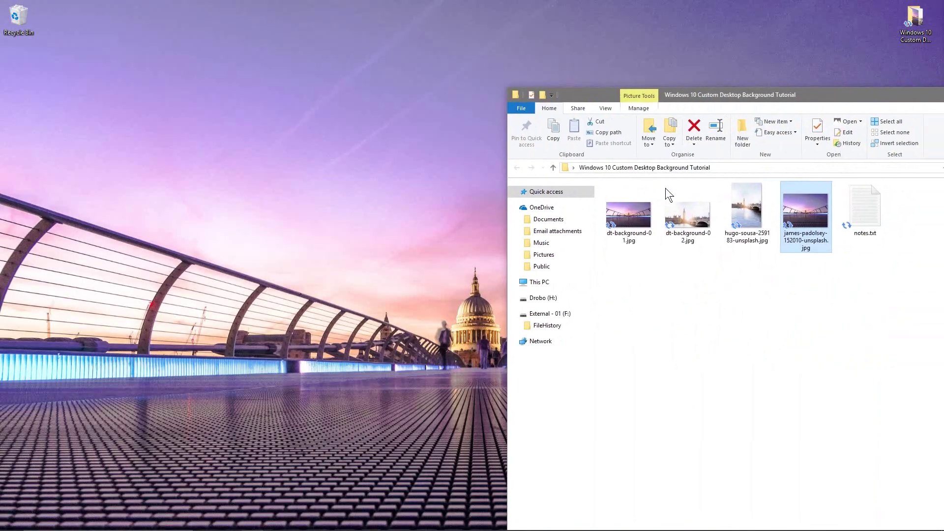
left_click(635, 212)
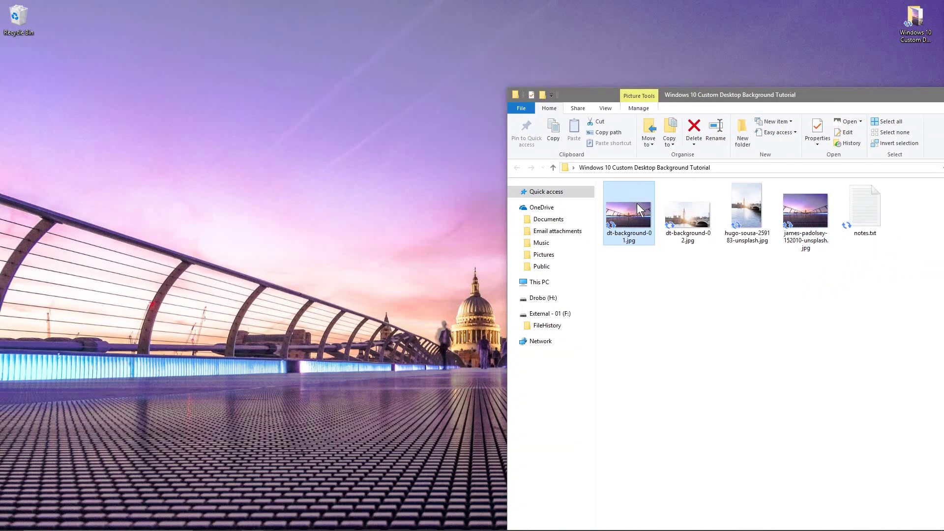
right_click(636, 203)
left_click(687, 98)
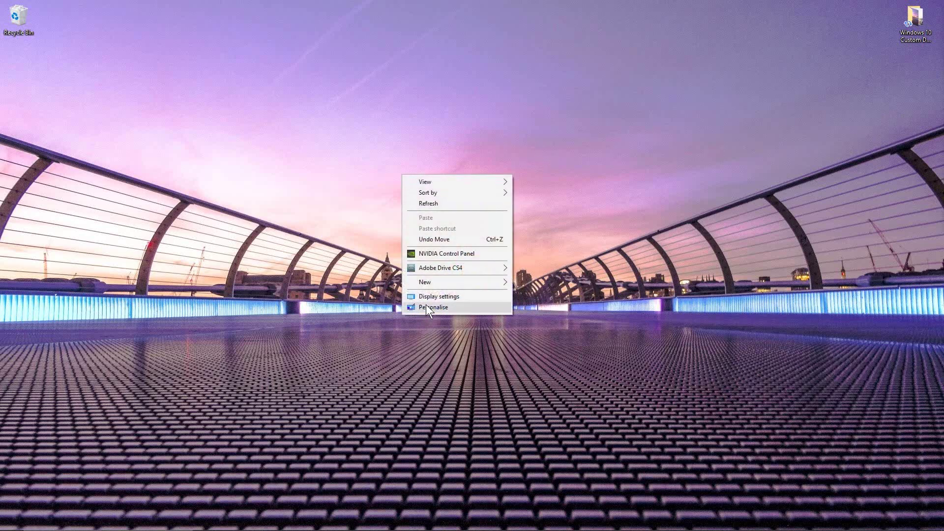
Step: In Personalisation, choose the teal lake picture as background, cancel Browse, and close Settings
left_click(426, 308)
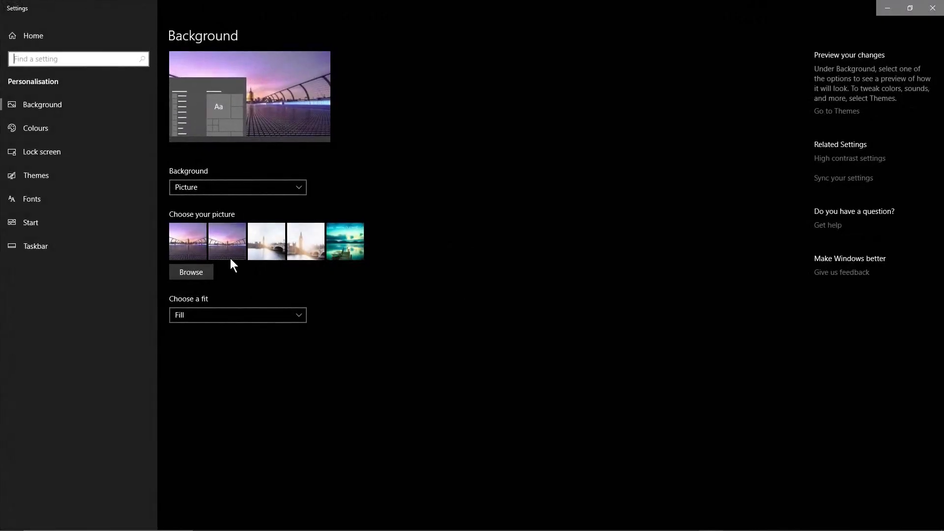
left_click(353, 244)
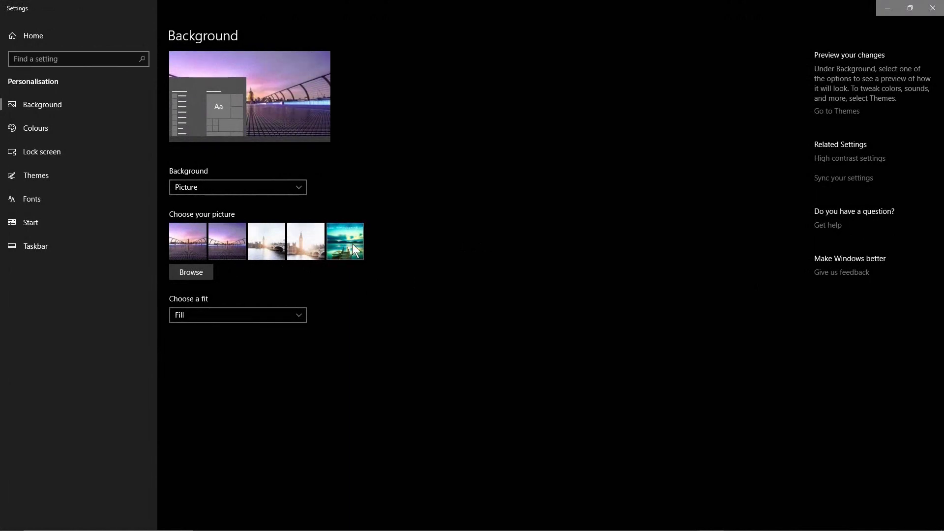
left_click(191, 272)
scroll(268, 140, "down", 5)
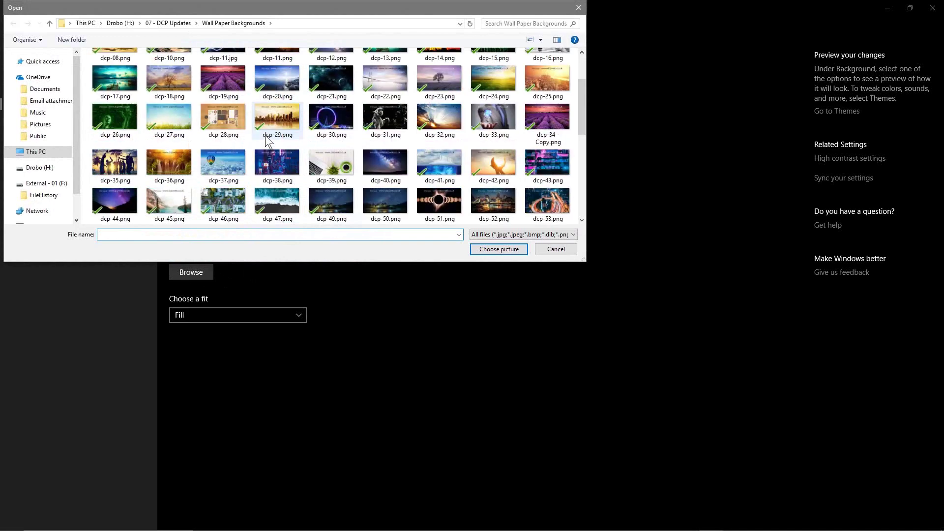
scroll(269, 140, "down", 3)
scroll(265, 135, "up", 10)
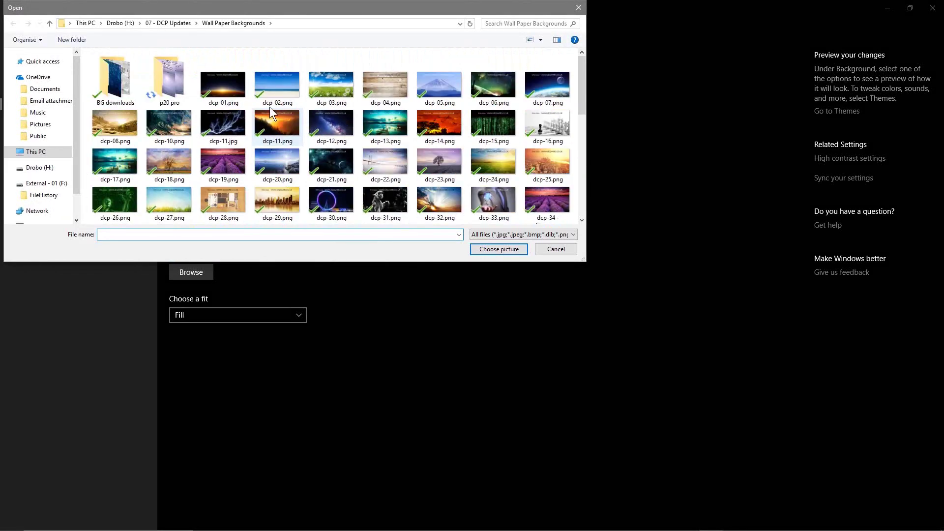
scroll(389, 129, "down", 5)
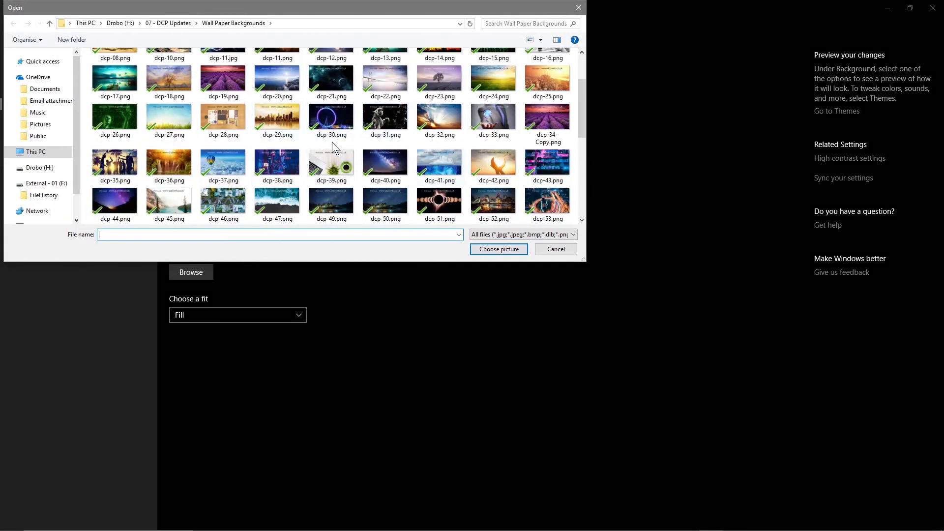
scroll(388, 142, "down", 3)
scroll(393, 153, "up", 10)
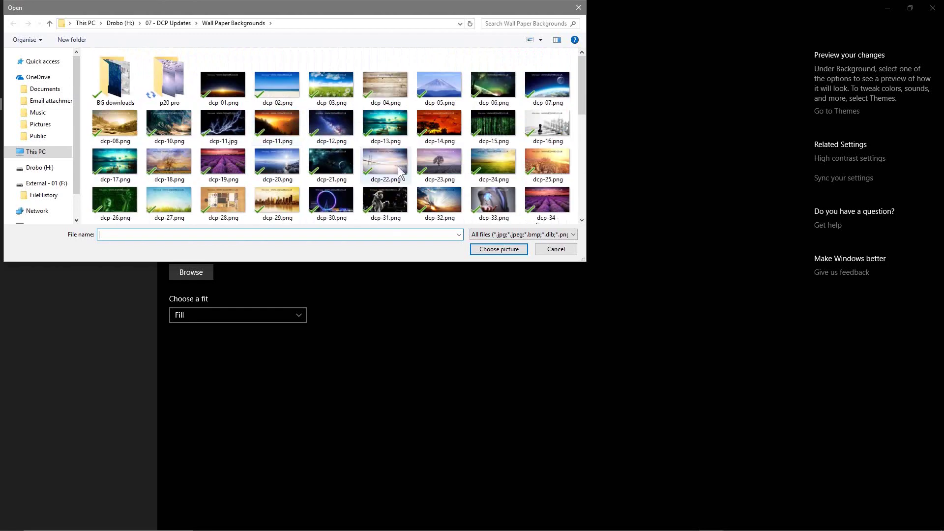
left_click(549, 251)
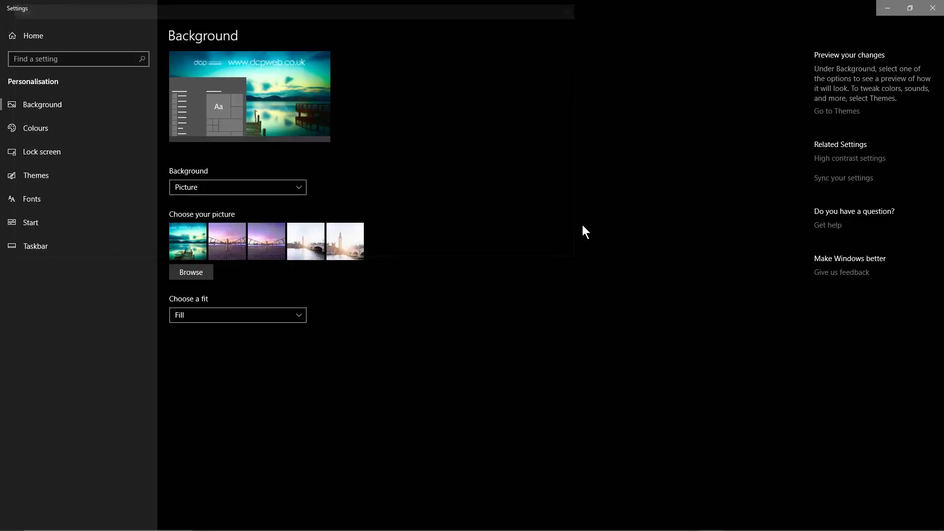
left_click(931, 8)
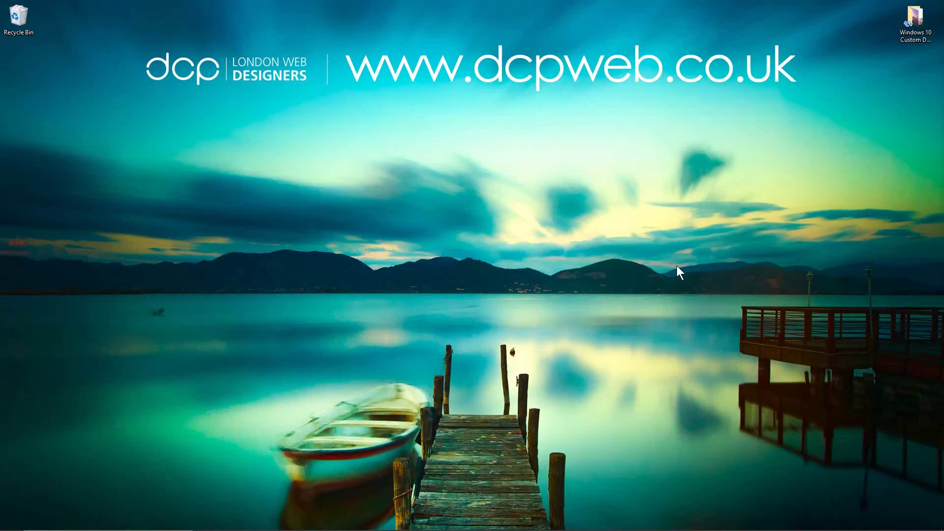